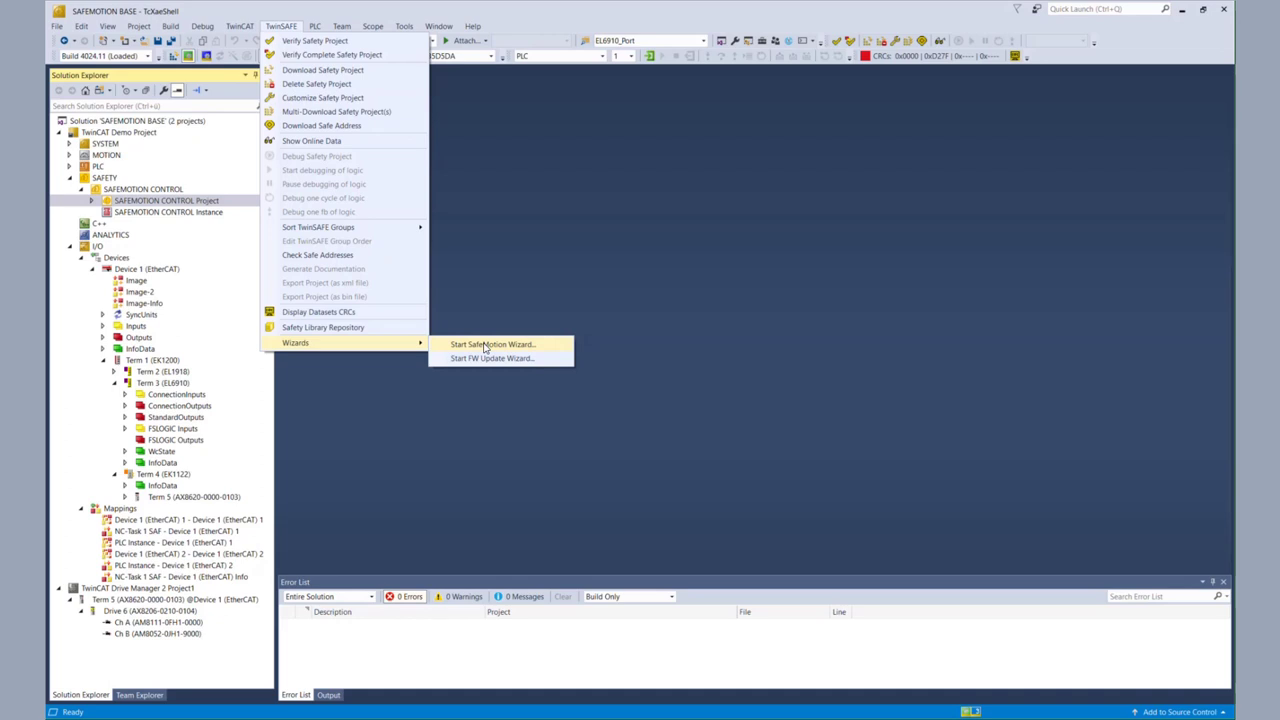
{"action": "left_click", "coordinate": [484, 346]}
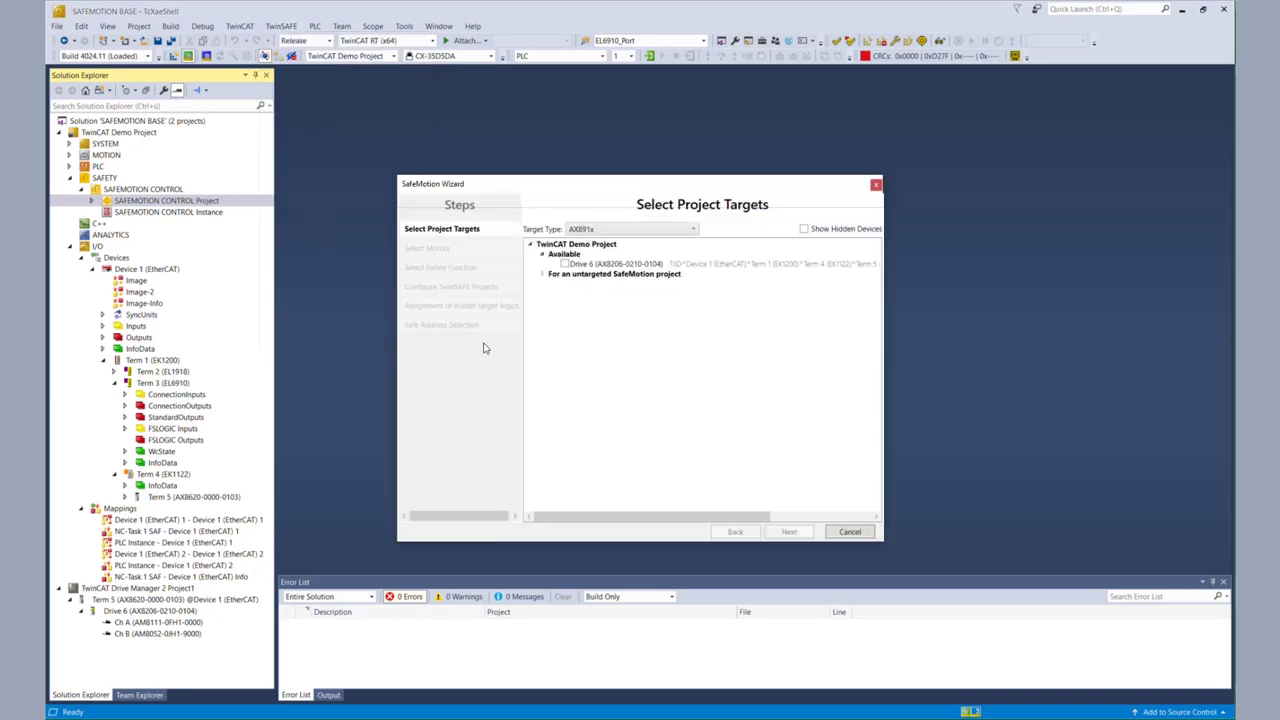
{"action": "left_click", "coordinate": [565, 264]}
{"action": "left_click", "coordinate": [789, 532]}
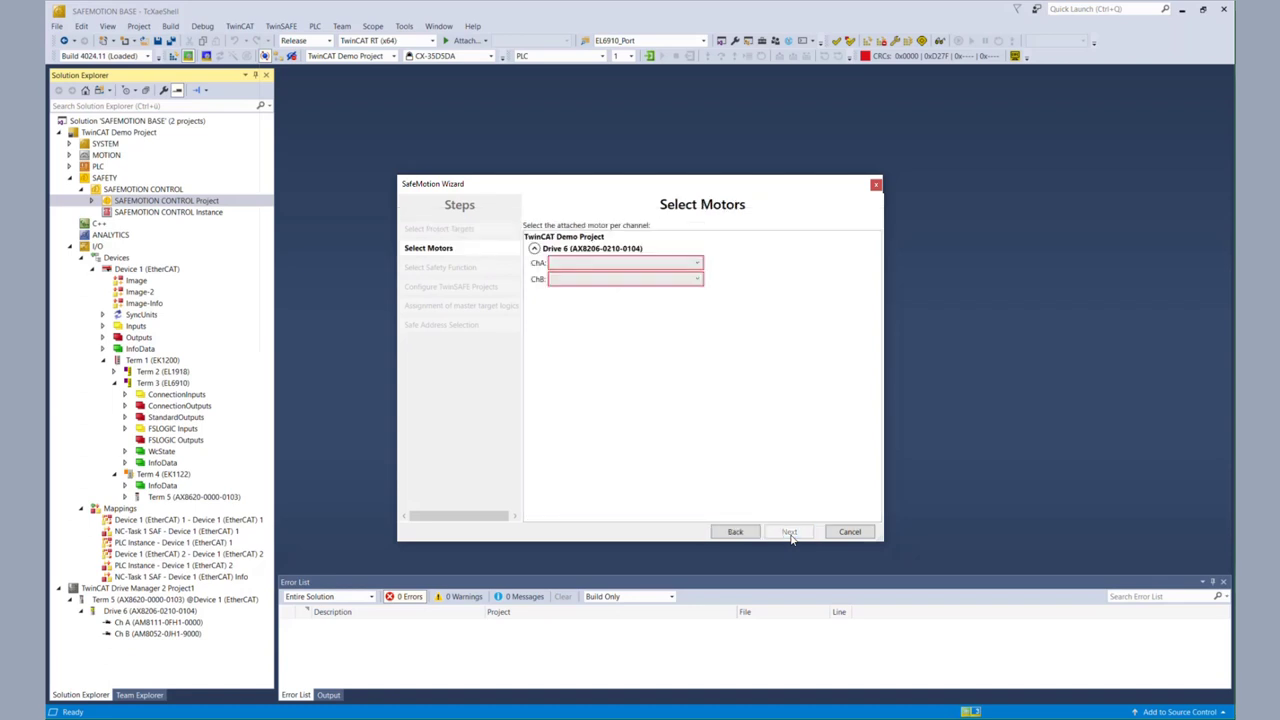
Assign the AM8xxx-xxHx-xxxx (OCT 24Bit Multiturn) motor to both ChA and ChB of Drive 6
{"action": "left_click", "coordinate": [697, 263]}
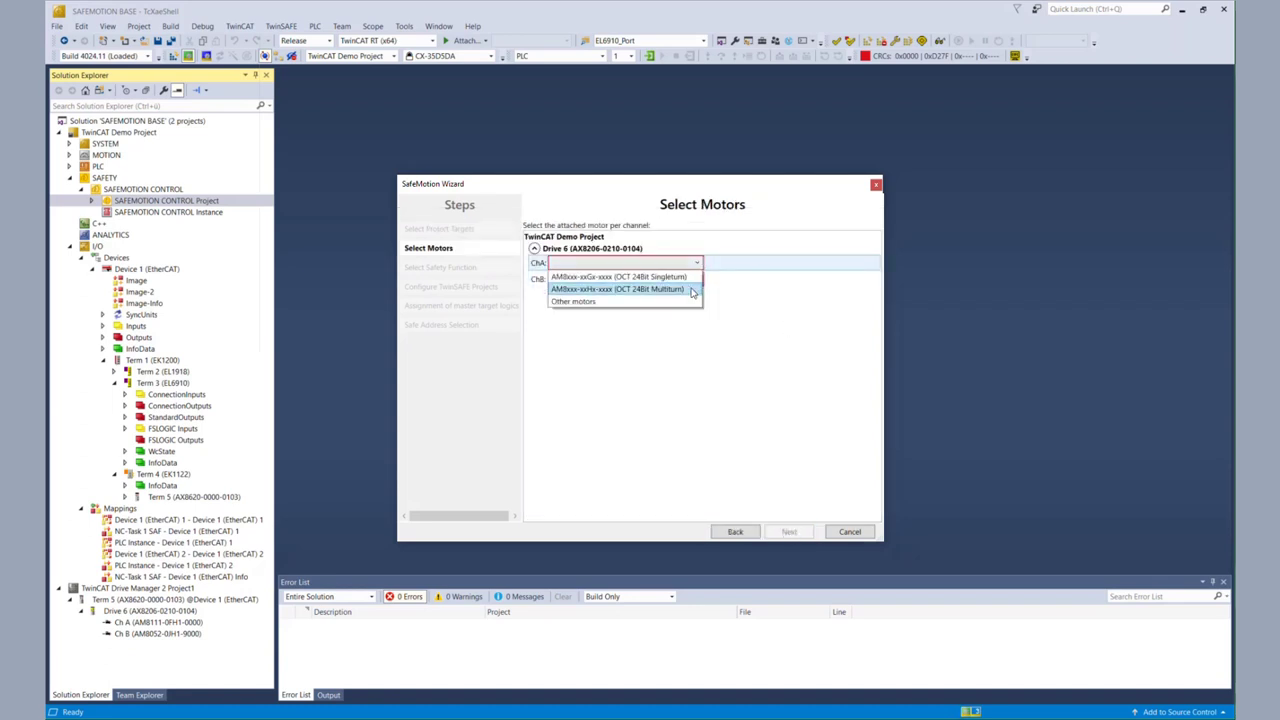
{"action": "left_click", "coordinate": [694, 288]}
{"action": "left_click", "coordinate": [697, 283]}
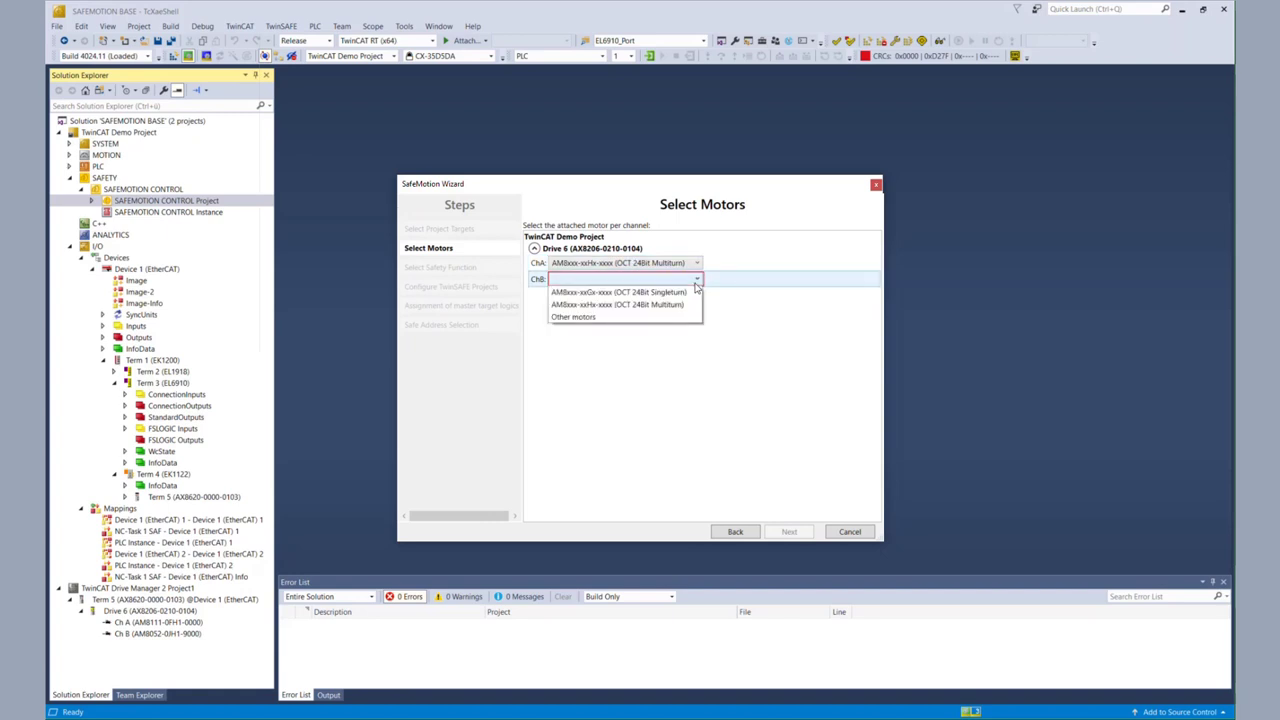
{"action": "left_click", "coordinate": [687, 305]}
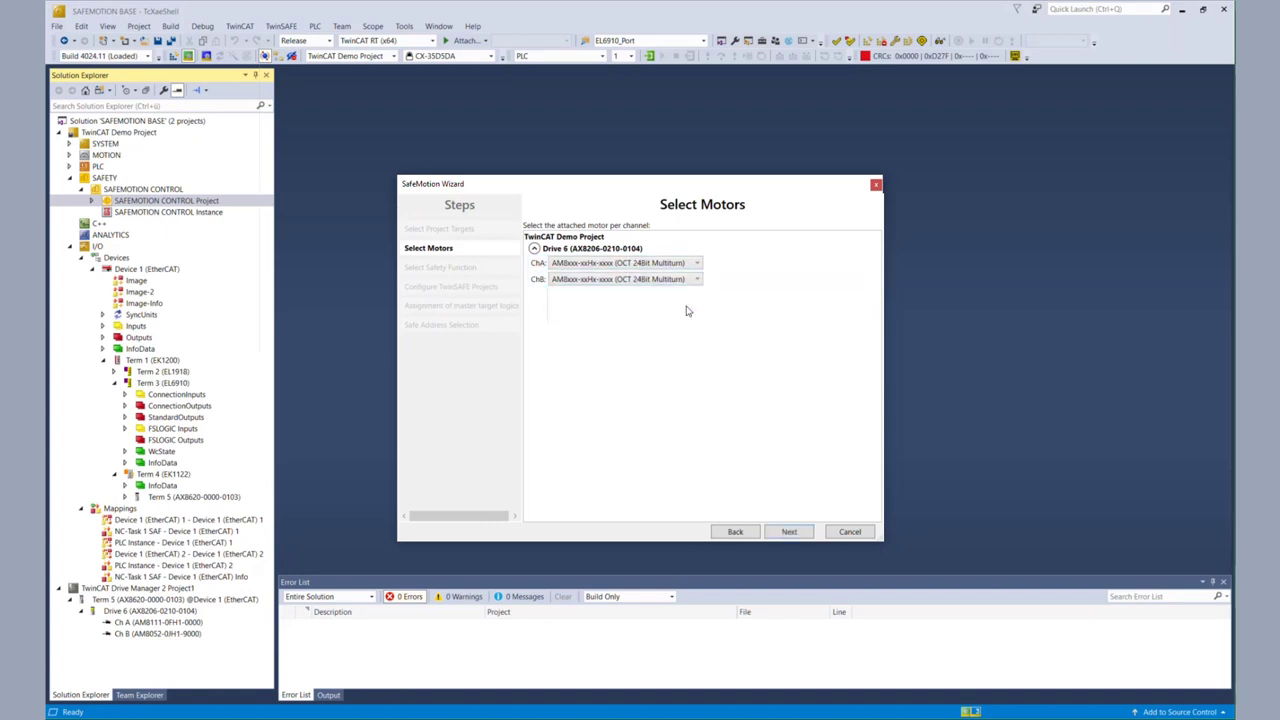
{"action": "left_click", "coordinate": [789, 532]}
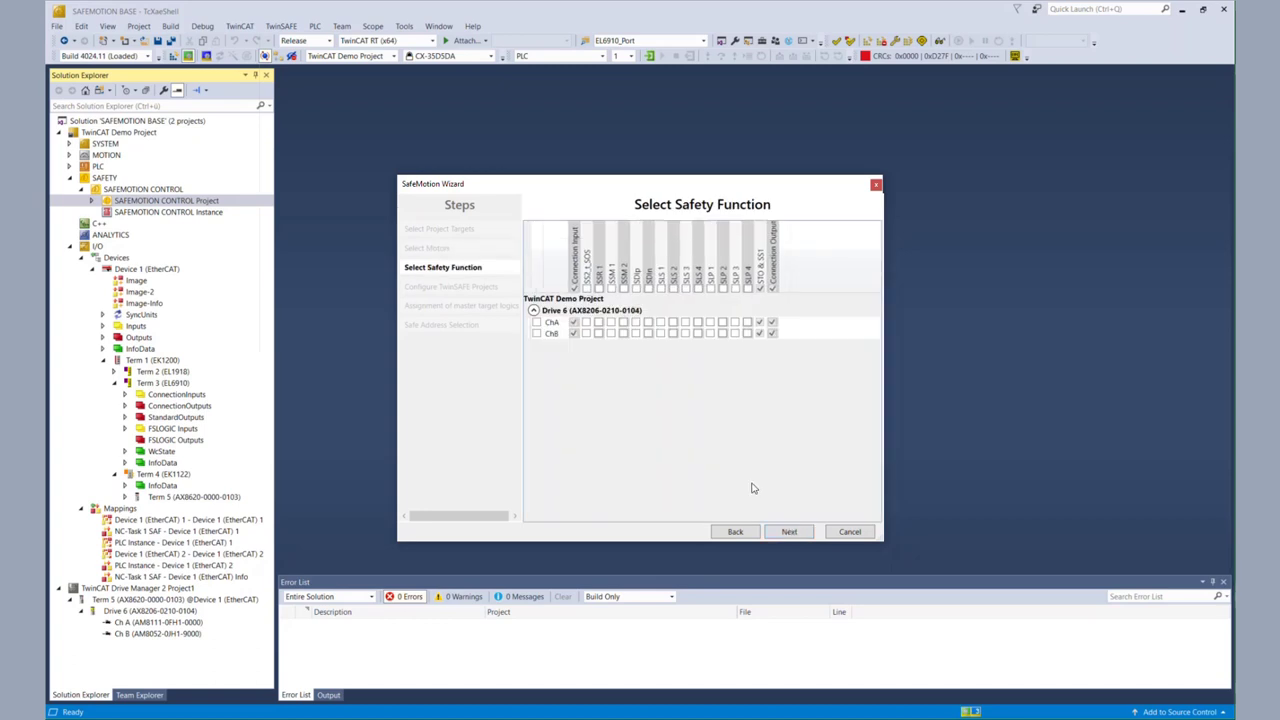
Accept the preselected safety functions and name the new TwinSAFE project SBC_Demo
{"action": "left_click", "coordinate": [793, 532]}
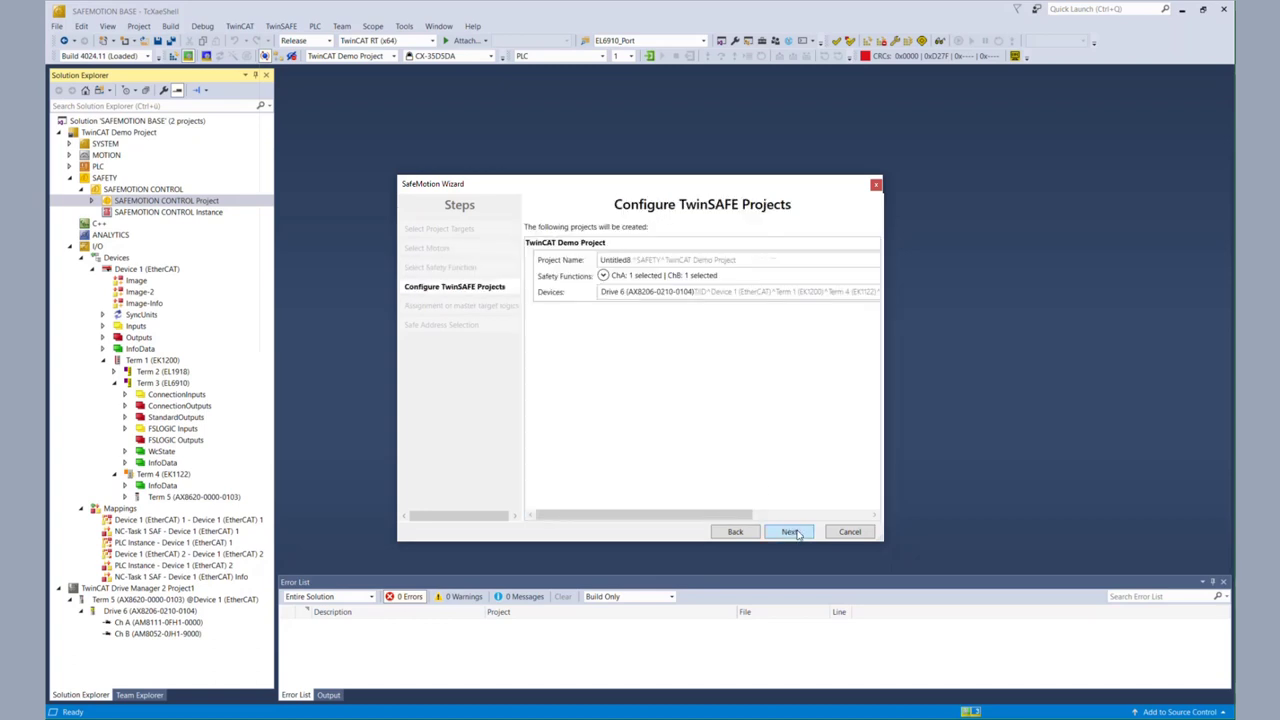
{"action": "left_click", "coordinate": [607, 259]}
{"action": "left_click", "coordinate": [607, 259]}
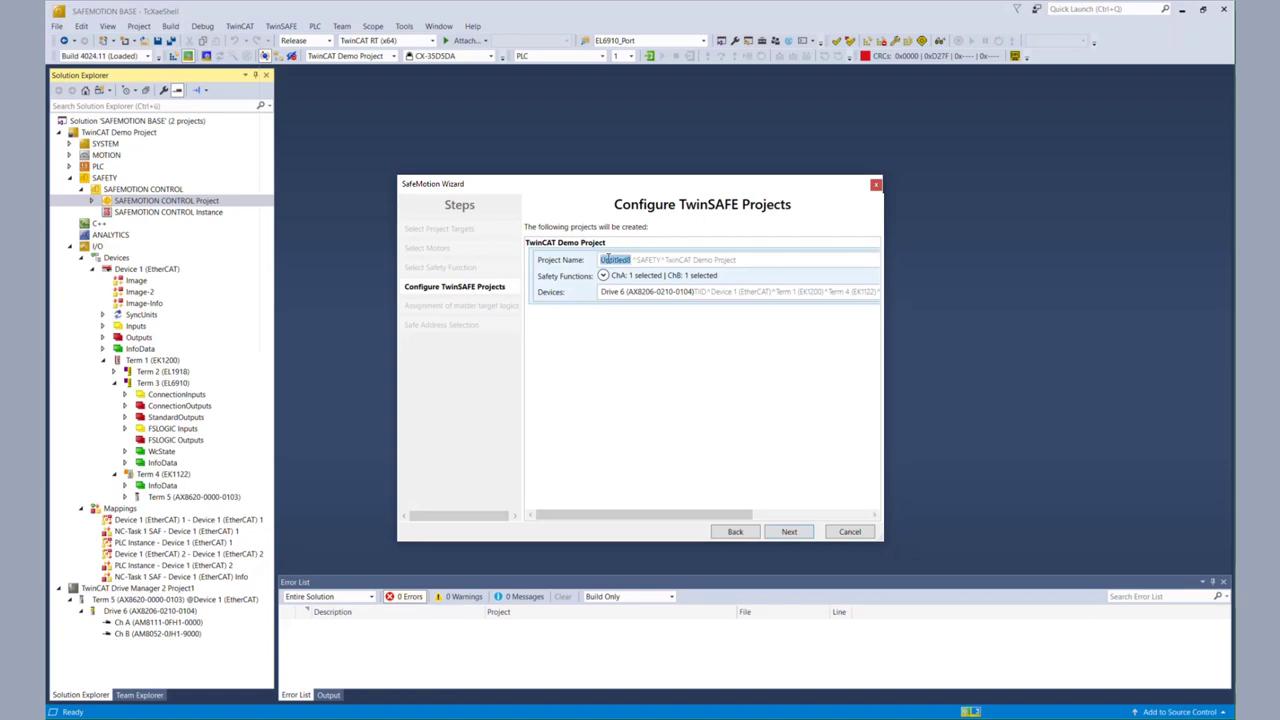
{"action": "type", "text": "SBC_Demo"}
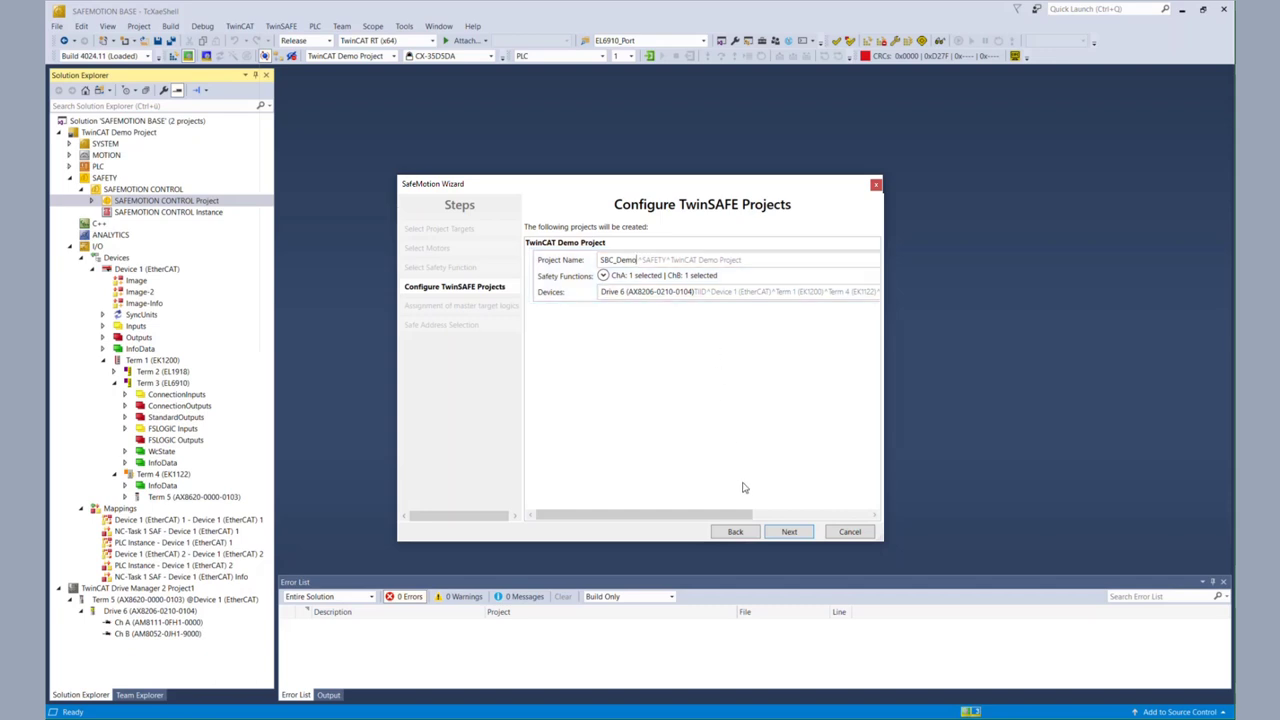
{"action": "left_click", "coordinate": [787, 532]}
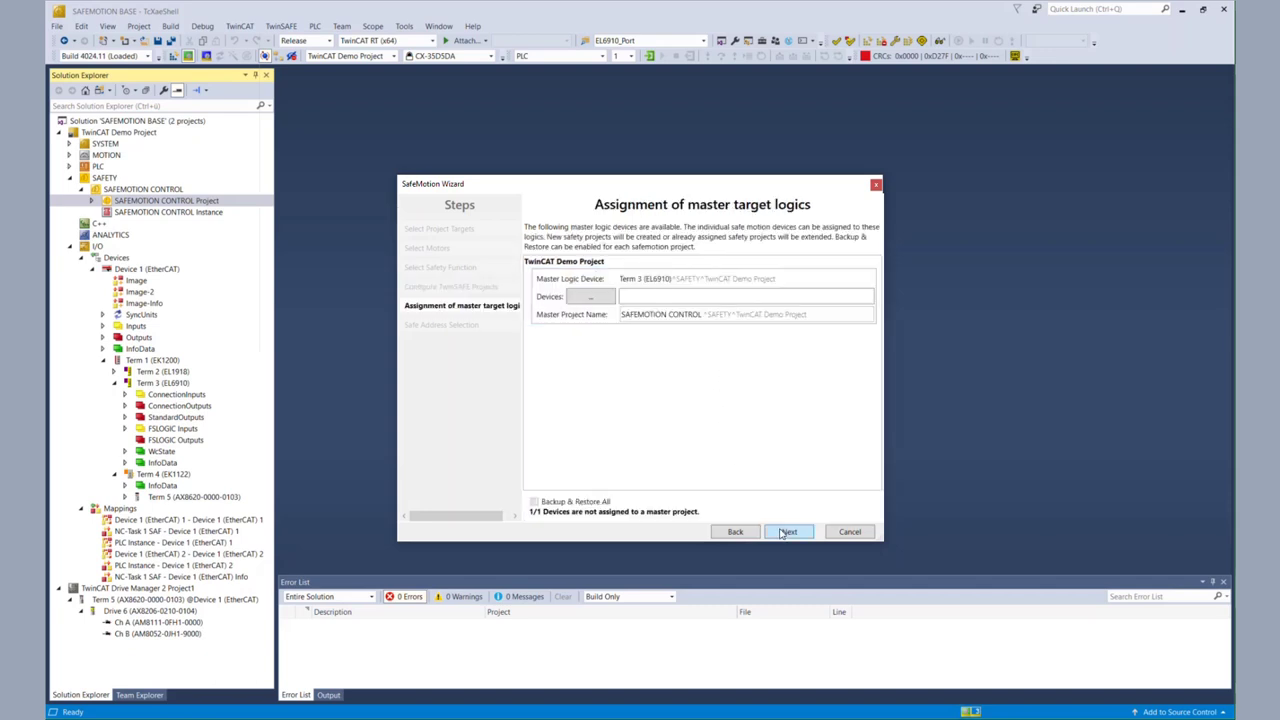
Assign Drive 6 to the Term 3 (EL6910) master logic and finish the wizard with the preset safe addresses
{"action": "left_click", "coordinate": [592, 297]}
{"action": "left_click", "coordinate": [505, 277]}
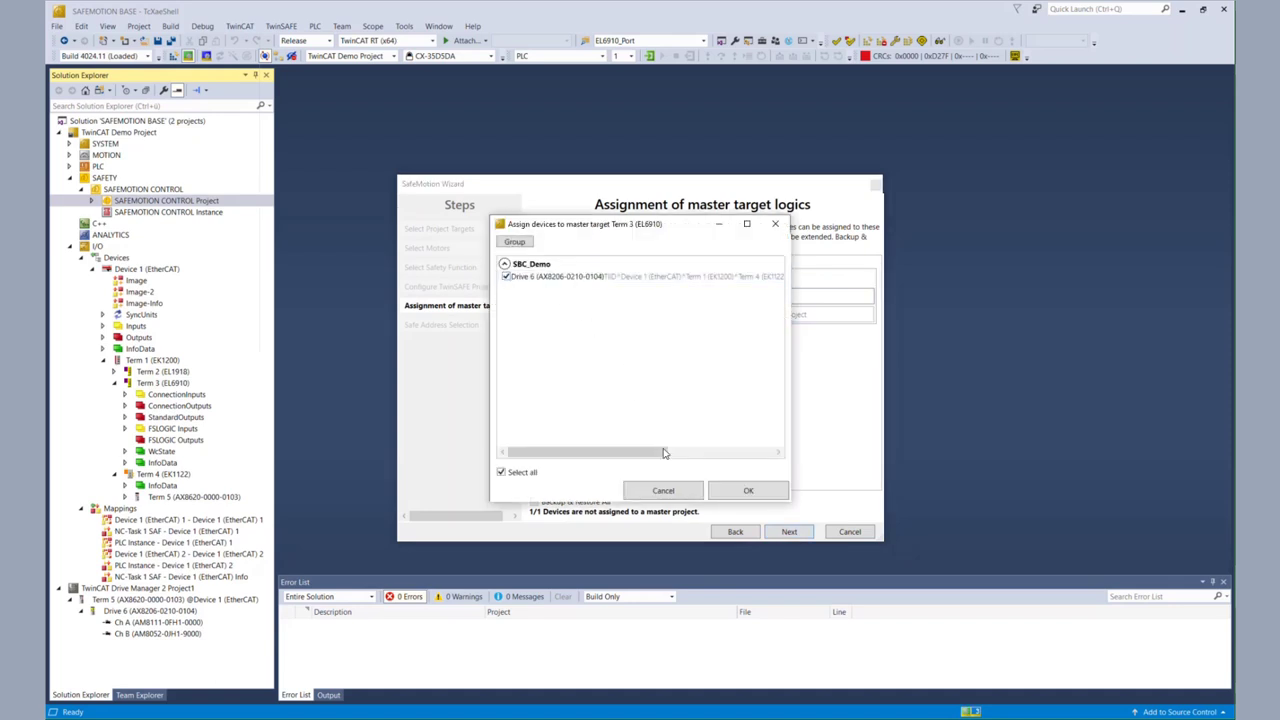
{"action": "left_click", "coordinate": [739, 493]}
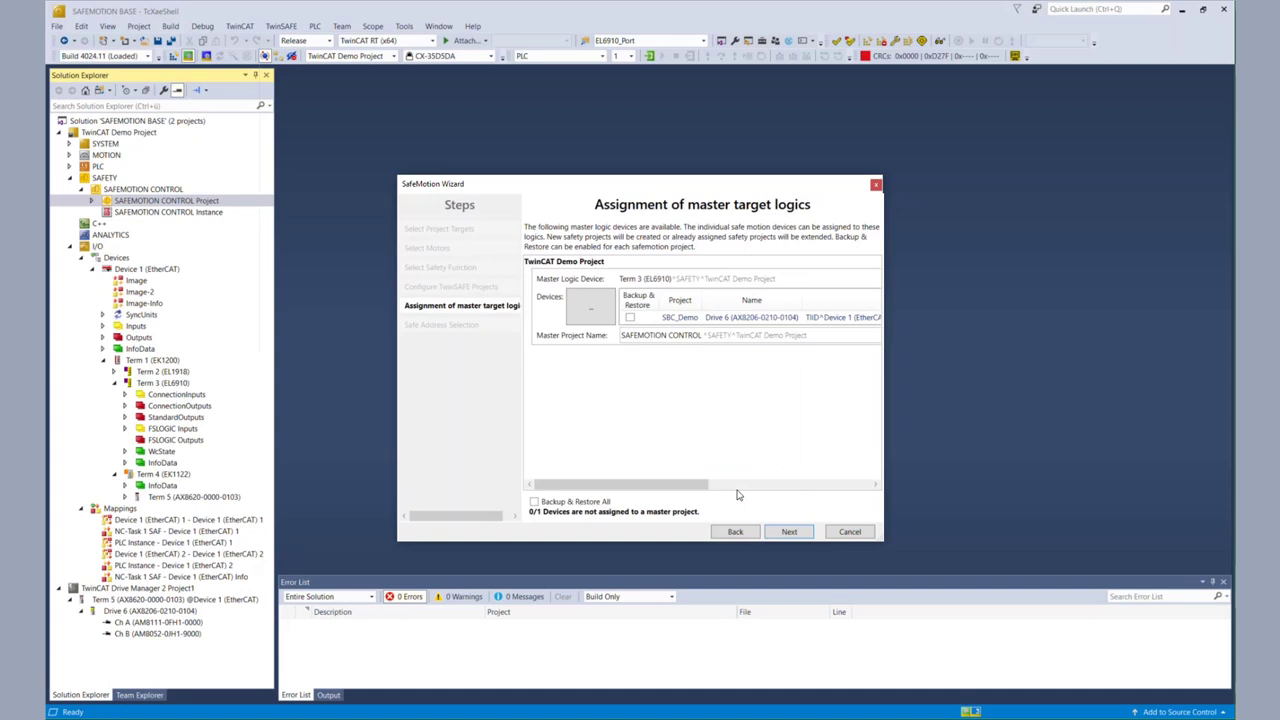
{"action": "left_click", "coordinate": [789, 531]}
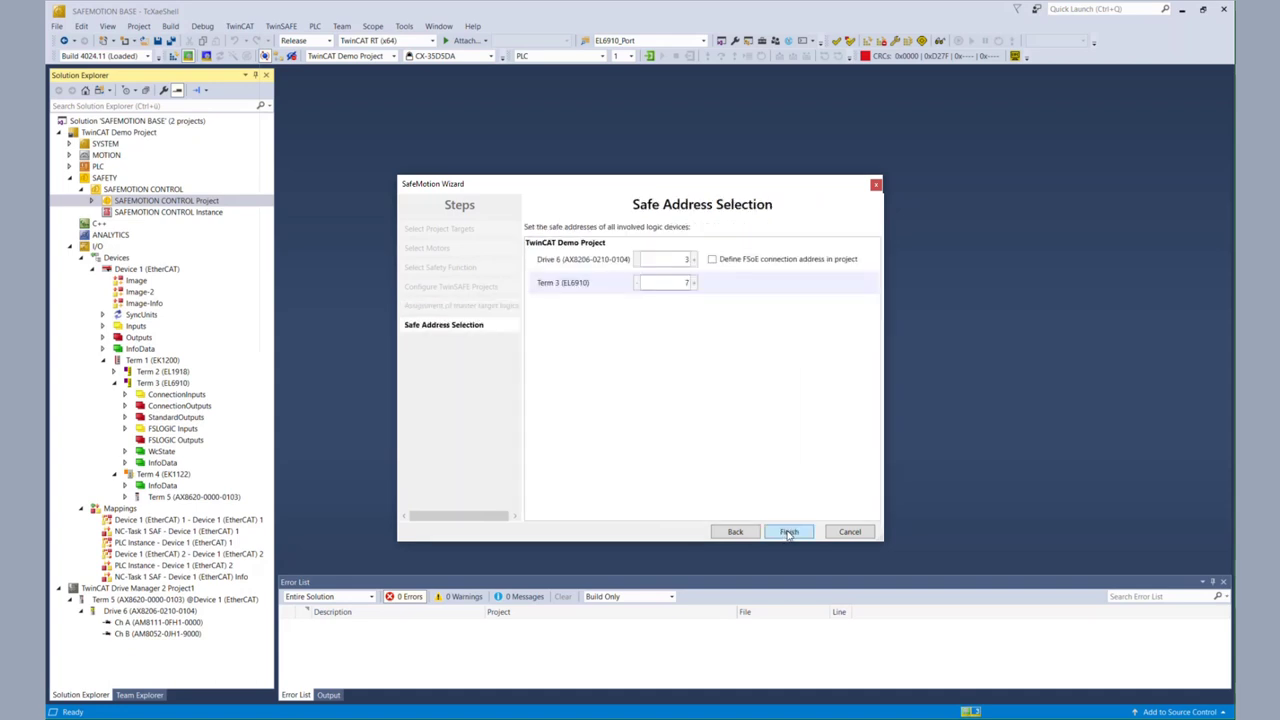
{"action": "left_click", "coordinate": [789, 532]}
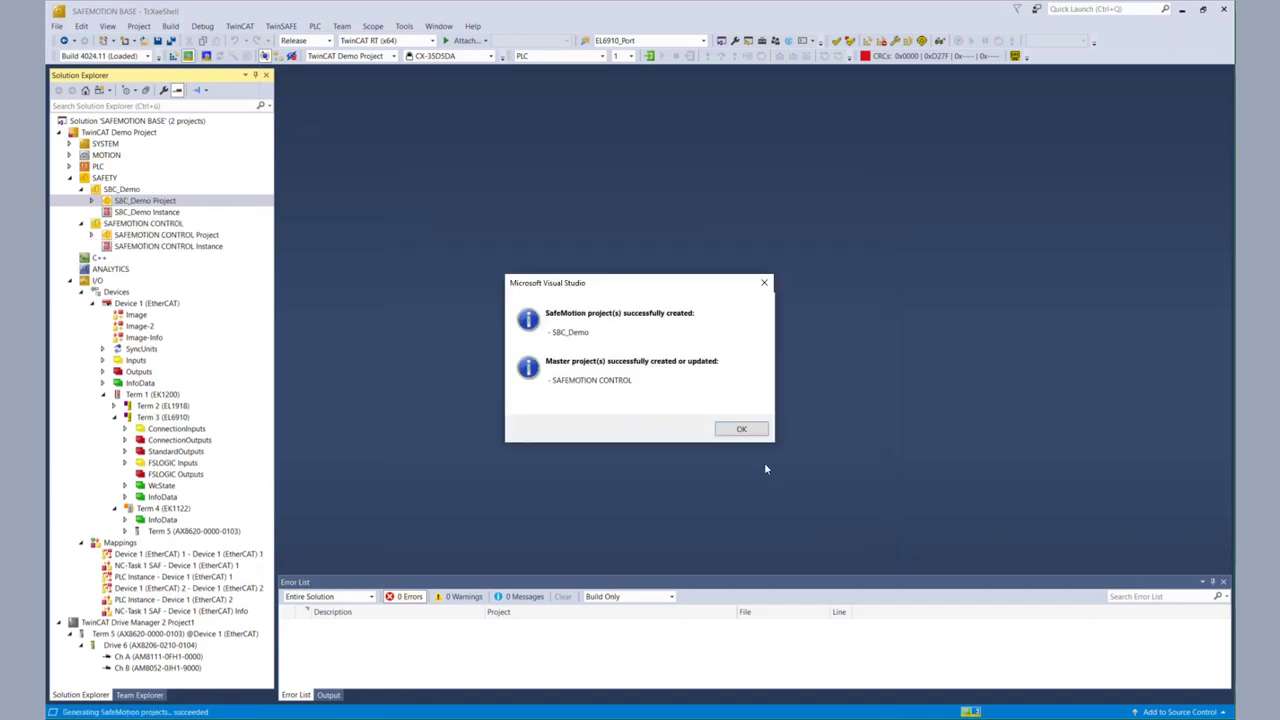
{"action": "left_click", "coordinate": [755, 433]}
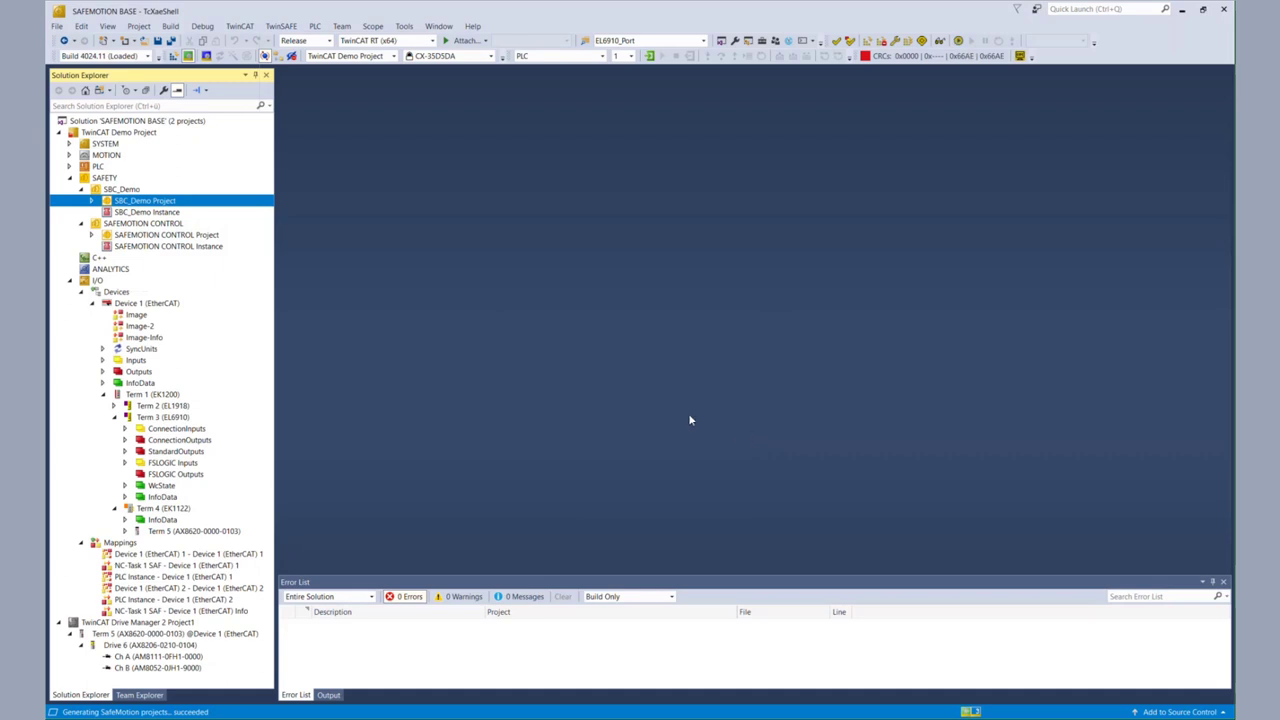
Open the internal safety parameters of Target System.sds under ChA_ChB_Connection_Input in SBC_Demo and widen the Name column
{"action": "left_click", "coordinate": [91, 202]}
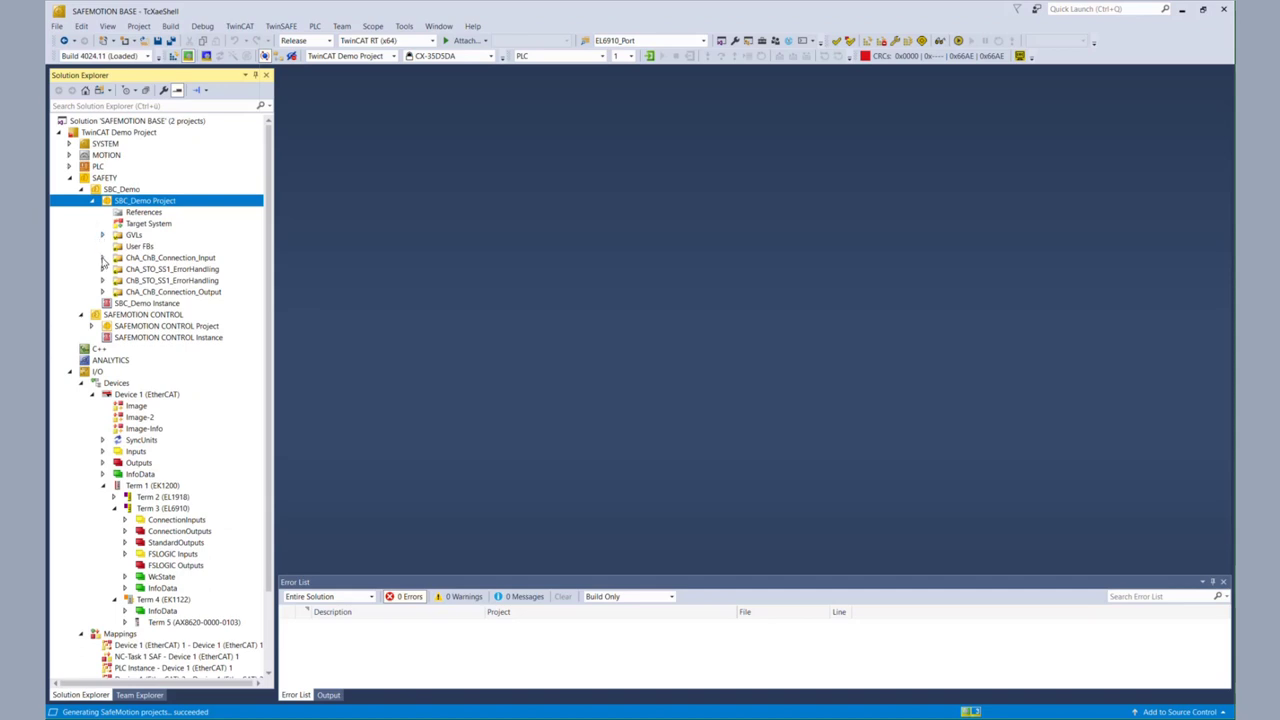
{"action": "left_click", "coordinate": [102, 259]}
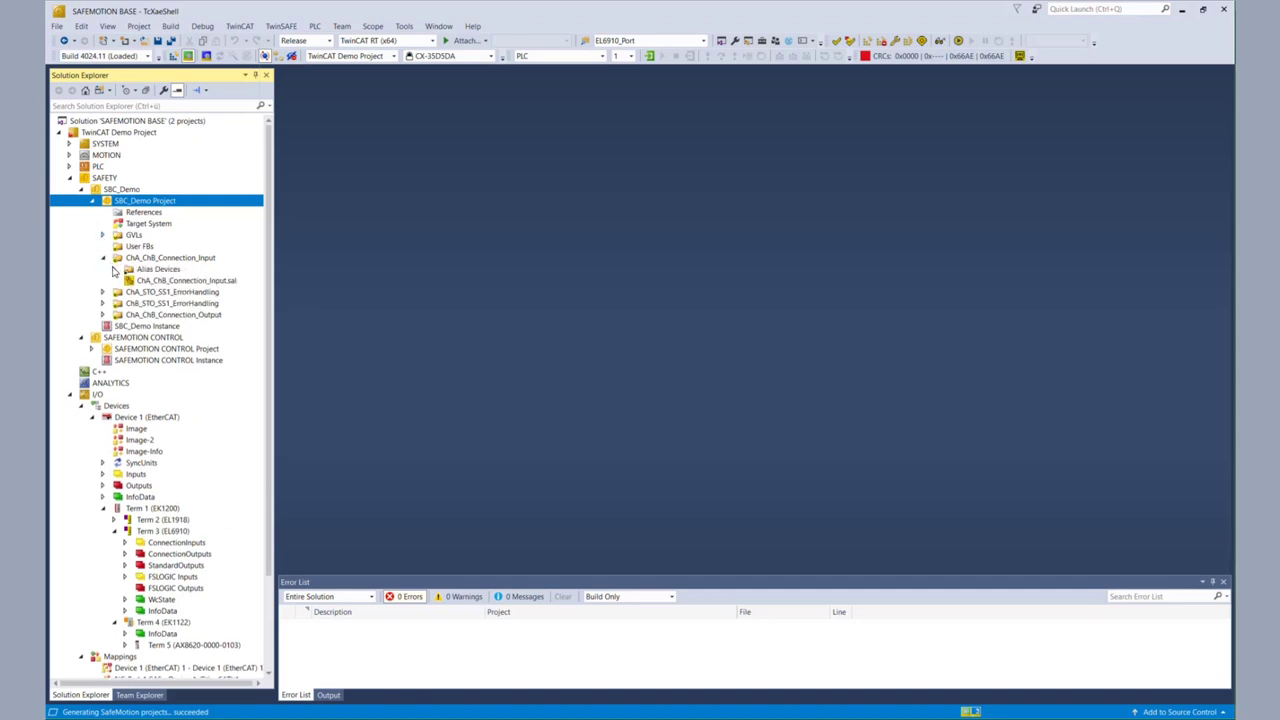
{"action": "left_click", "coordinate": [113, 270]}
{"action": "double_click", "coordinate": [170, 316]}
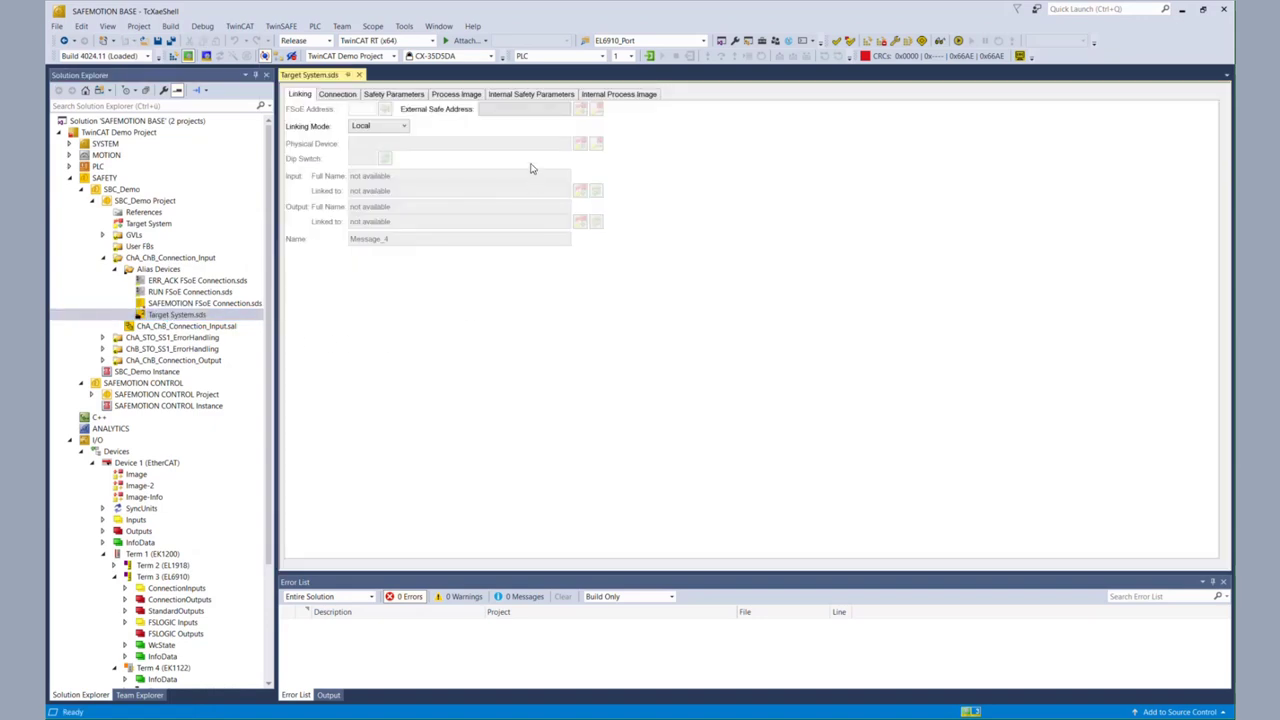
{"action": "left_click", "coordinate": [543, 95]}
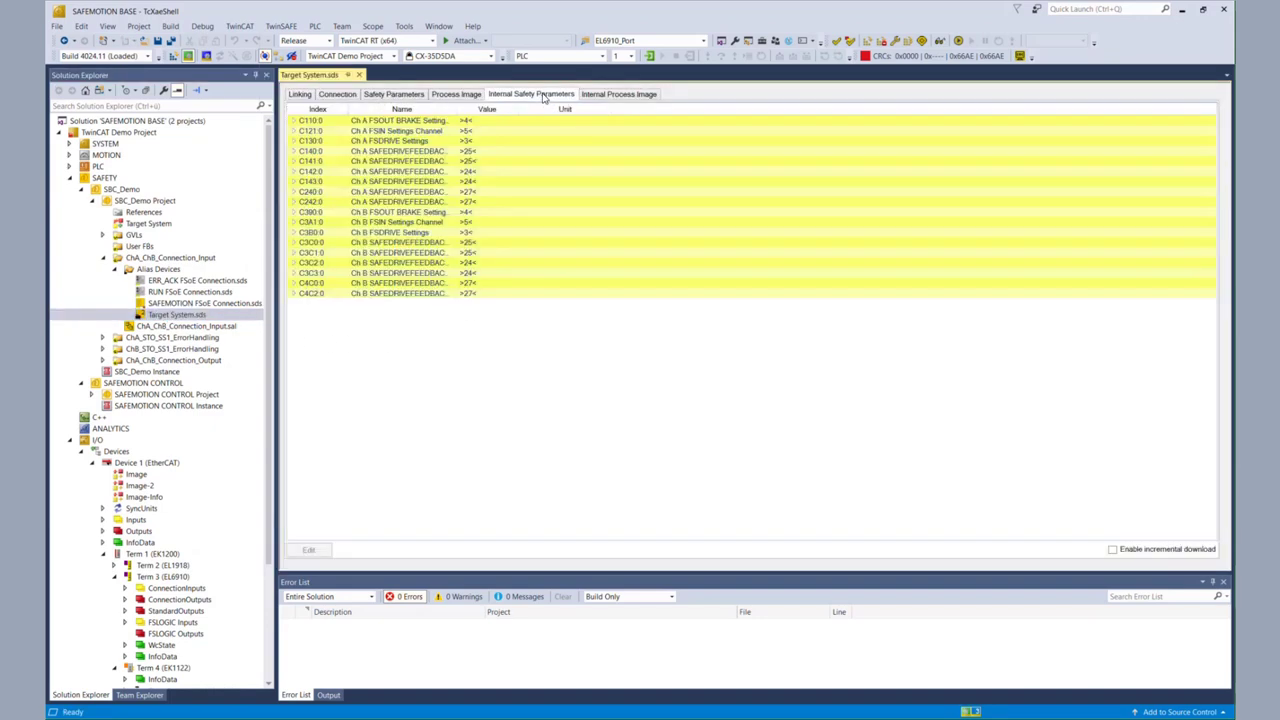
{"action": "left_click_drag", "start_coordinate": [455, 109], "coordinate": [766, 109]}
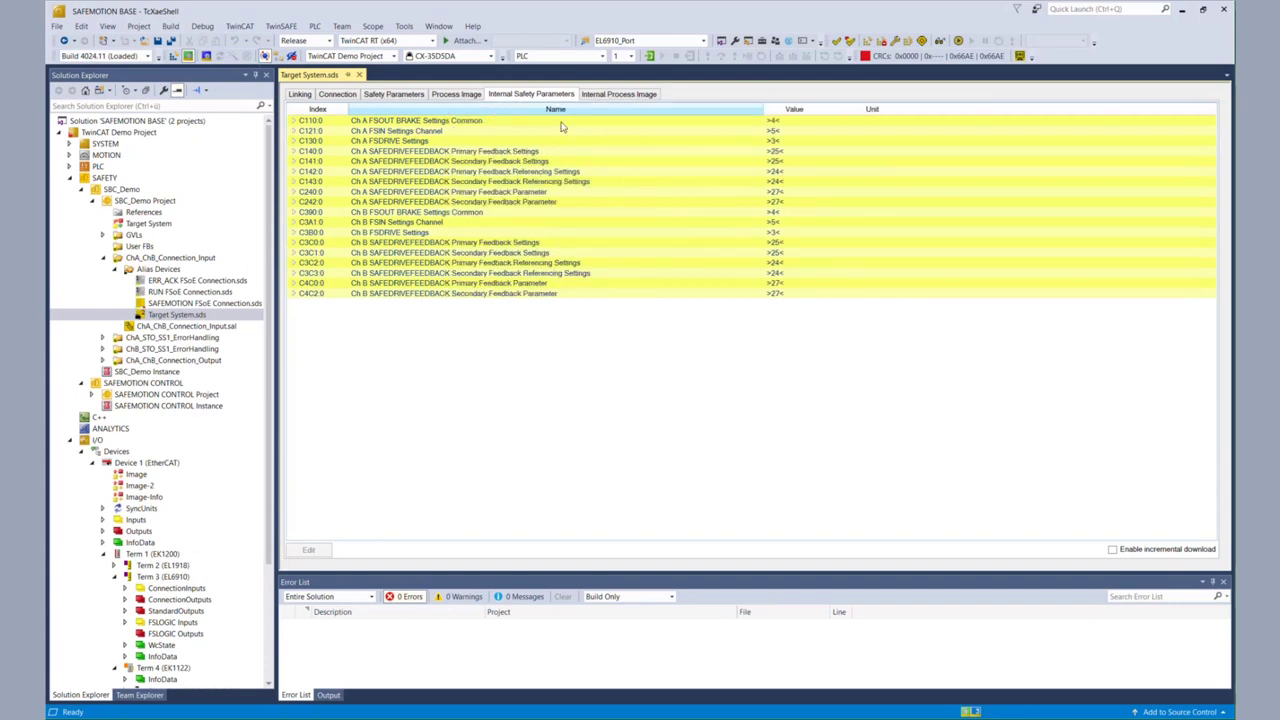
Set Brake Control Enabled in the Ch A FSDRIVE Settings to TRUE and save the project
{"action": "left_click", "coordinate": [294, 141]}
{"action": "left_click", "coordinate": [345, 152]}
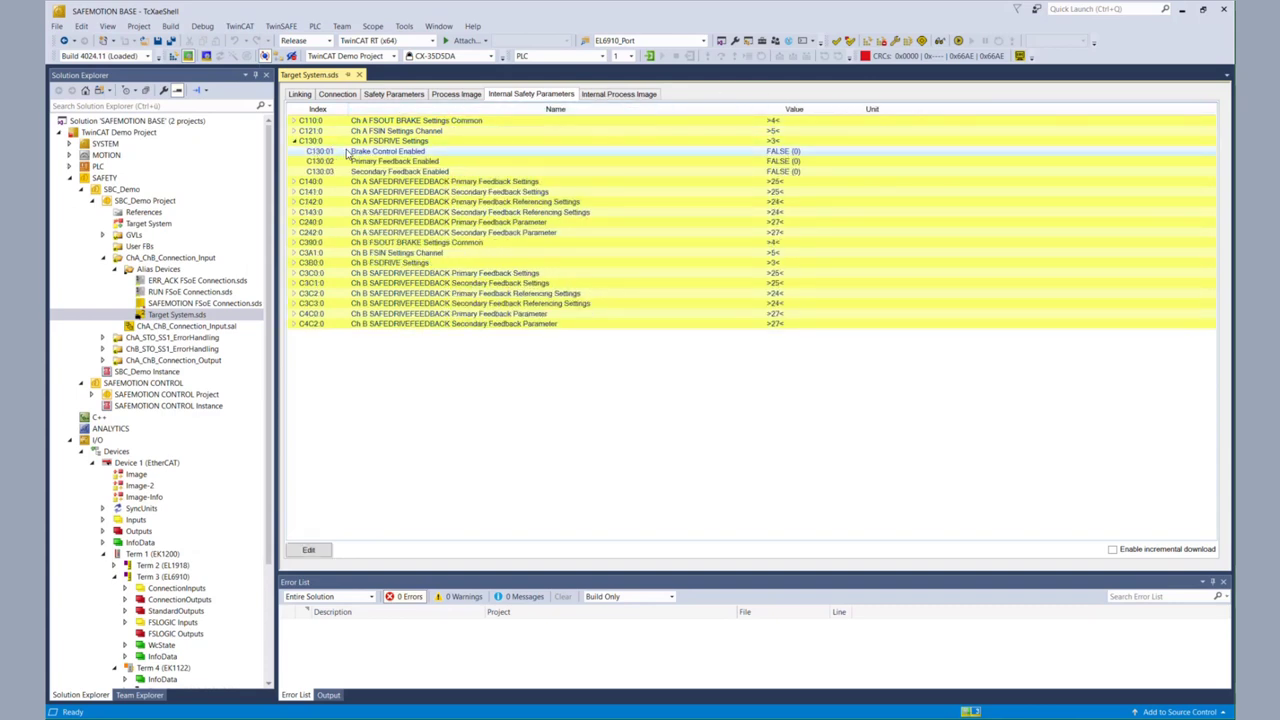
{"action": "double_click", "coordinate": [789, 152]}
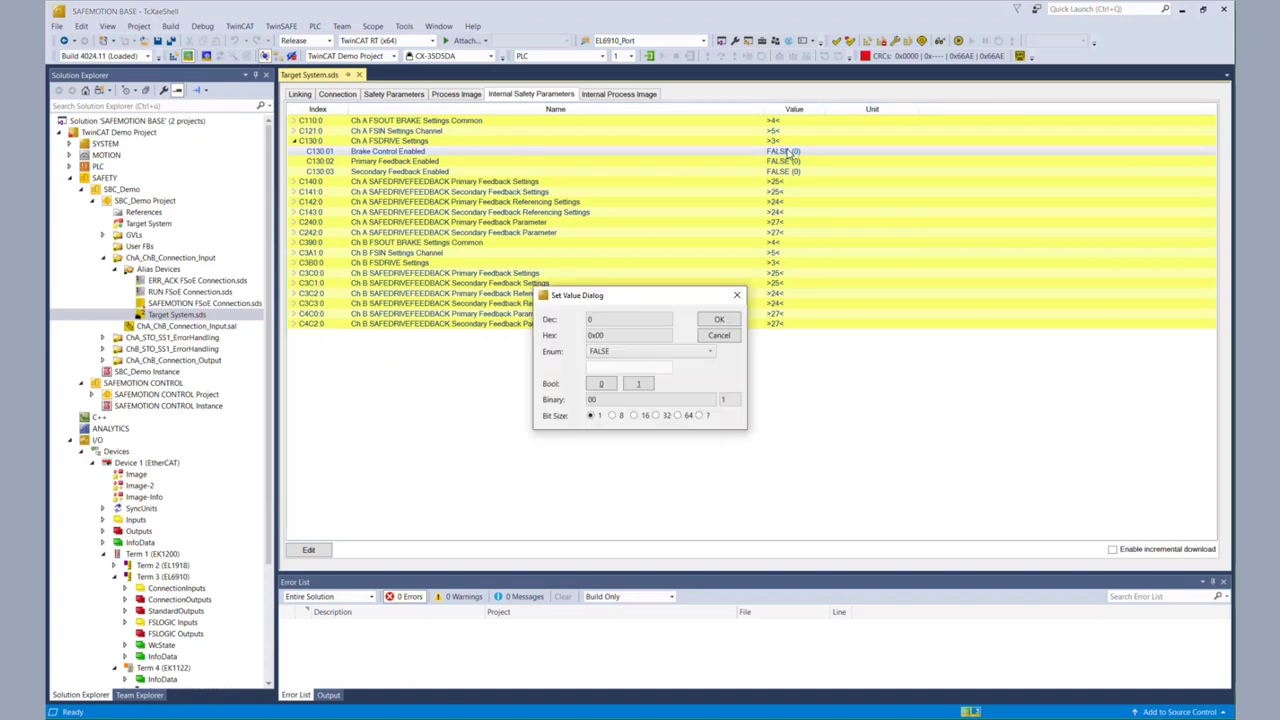
{"action": "left_click", "coordinate": [641, 386]}
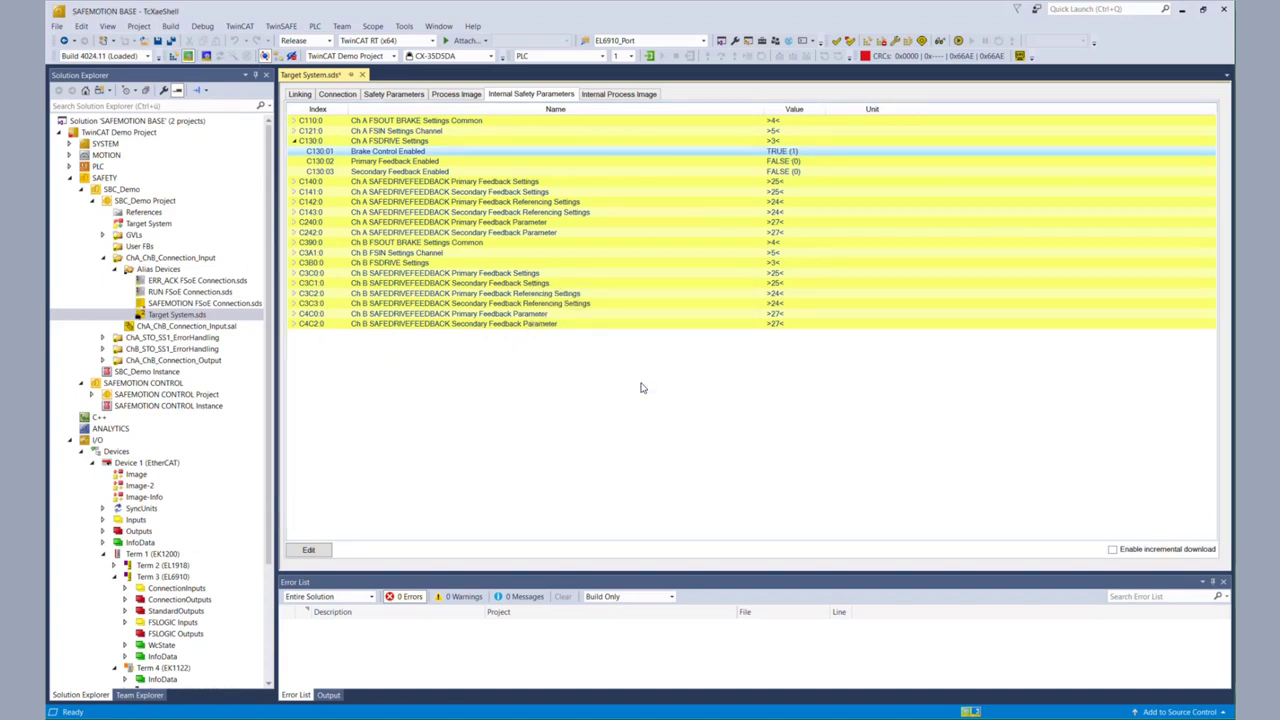
{"action": "left_click", "coordinate": [171, 44]}
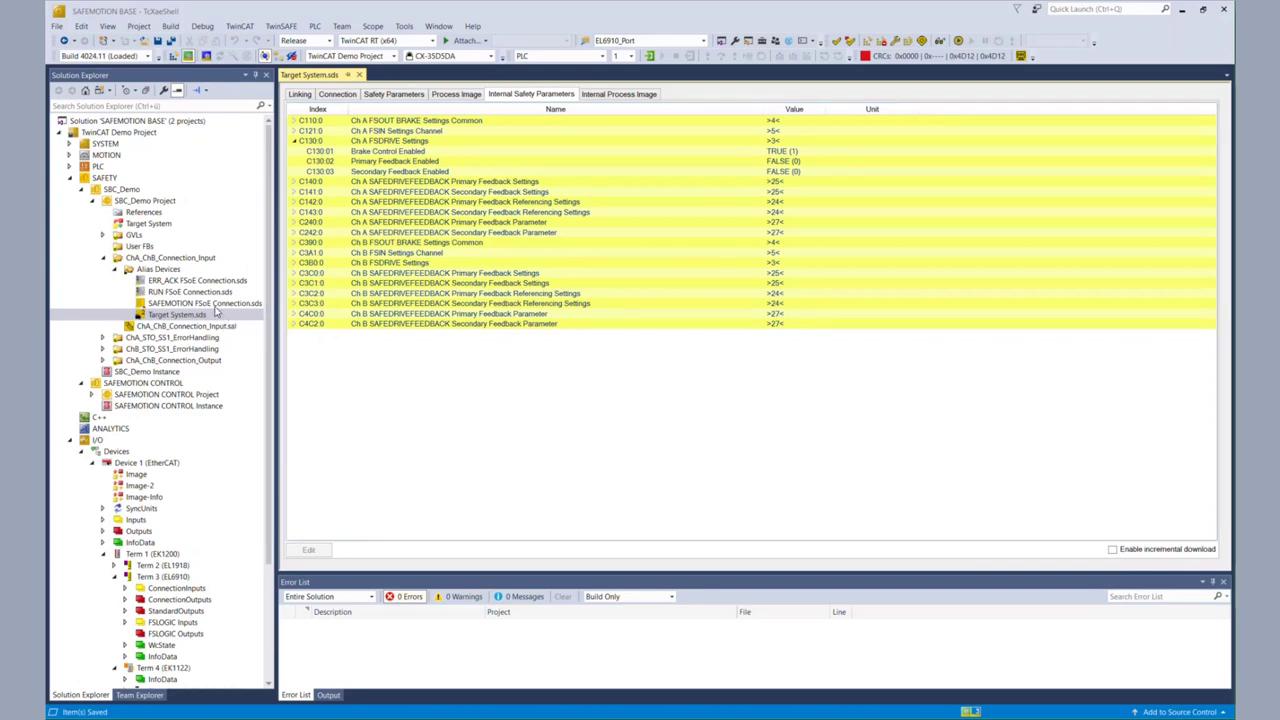
Add an In_BIT element after SS1_ChA to the SAFEMOTION FSoE Connection's process image inputs and reduce the gap after it to 0.4
{"action": "double_click", "coordinate": [214, 306]}
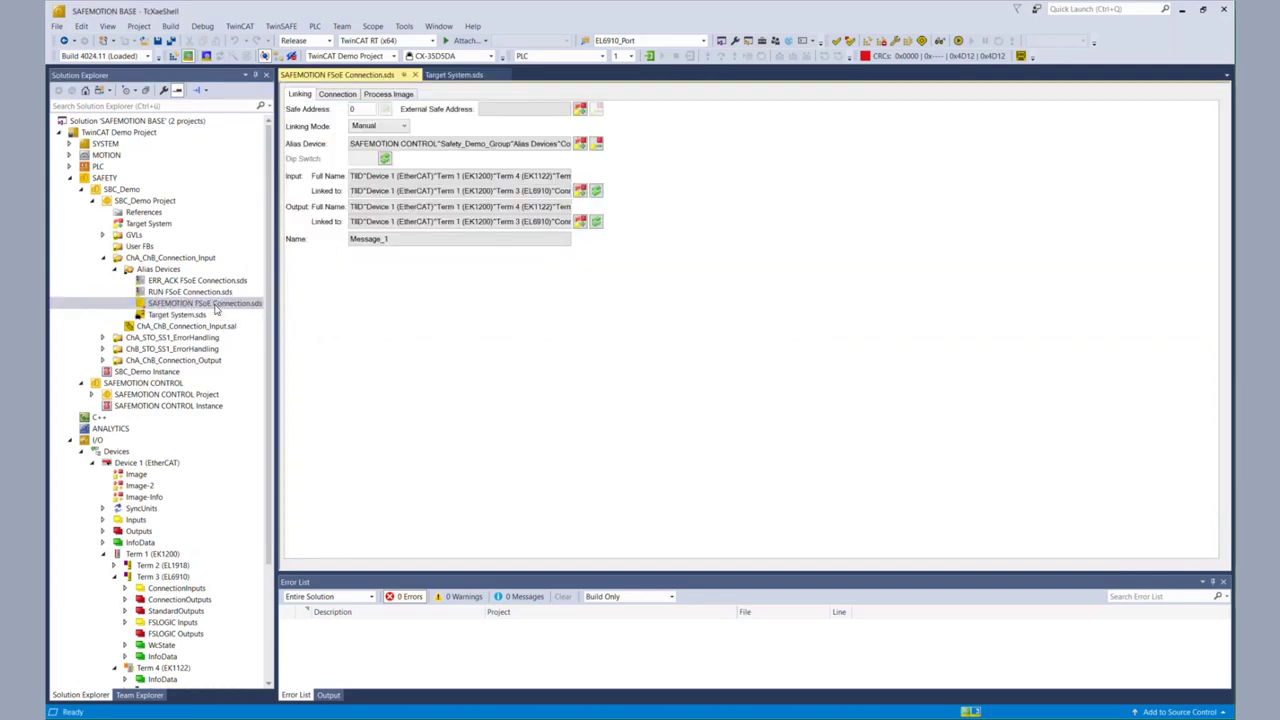
{"action": "left_click", "coordinate": [385, 96]}
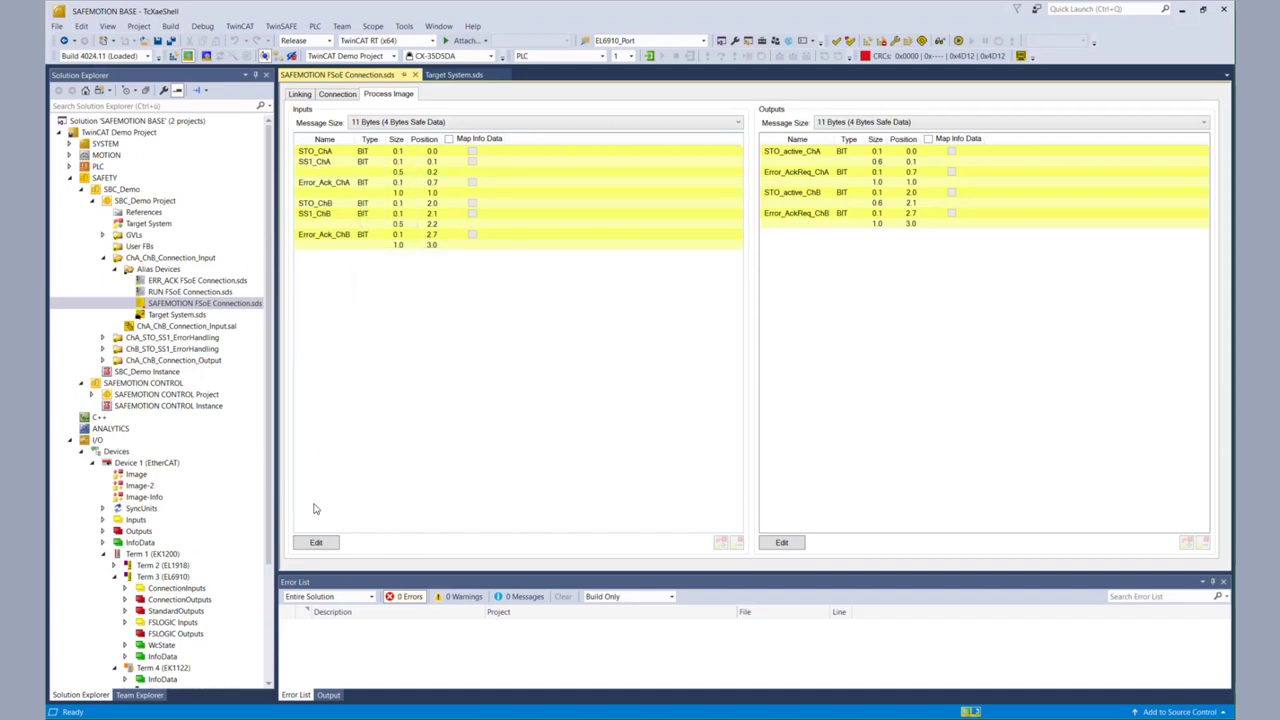
{"action": "left_click", "coordinate": [316, 543]}
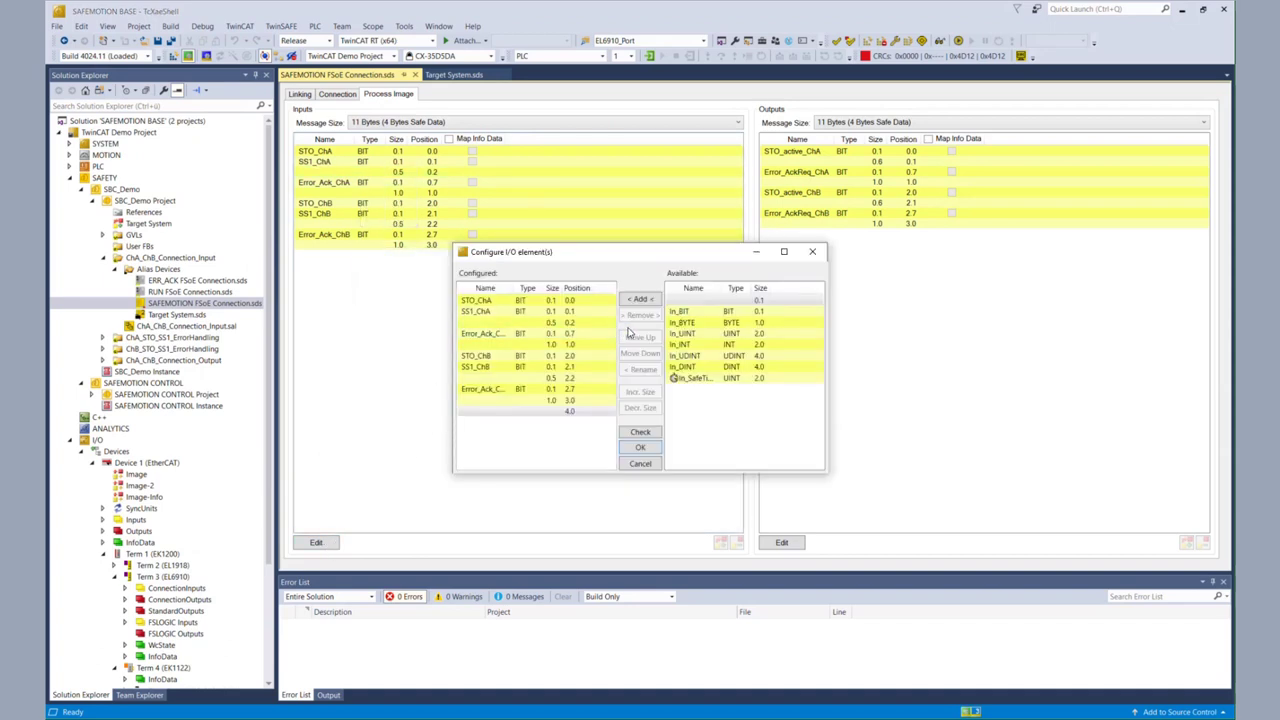
{"action": "left_click", "coordinate": [512, 322]}
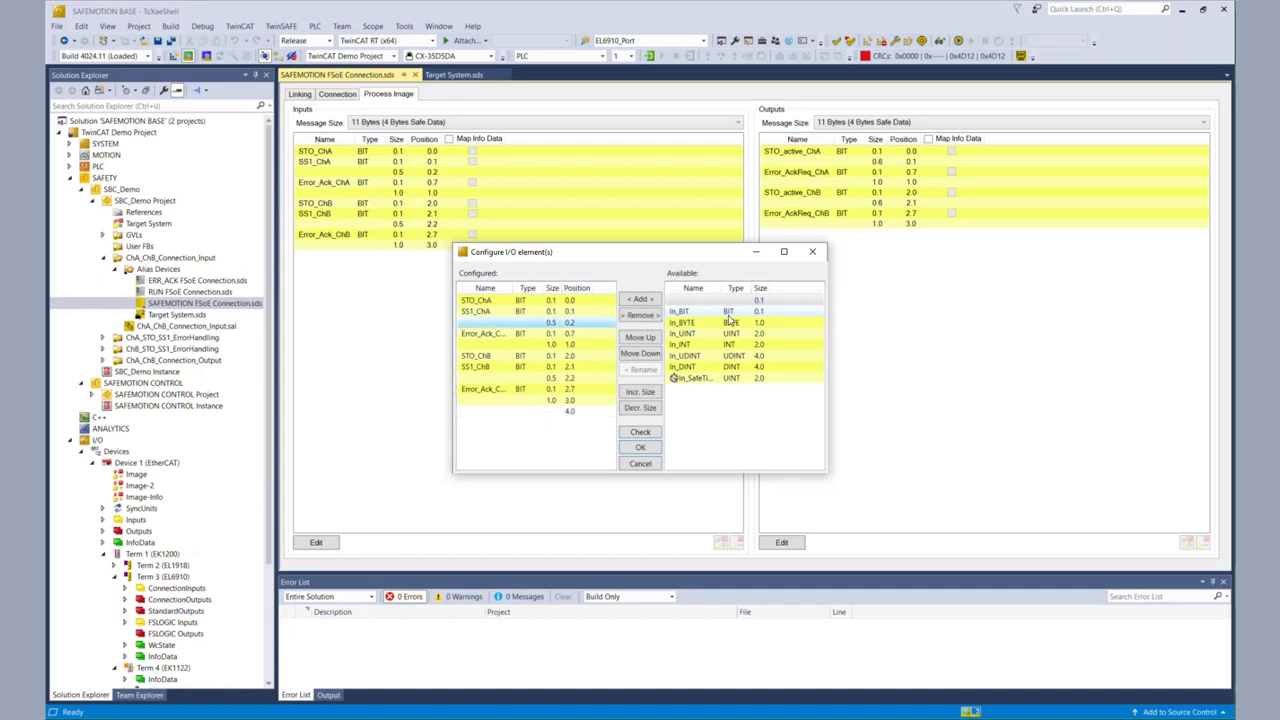
{"action": "left_click", "coordinate": [680, 312]}
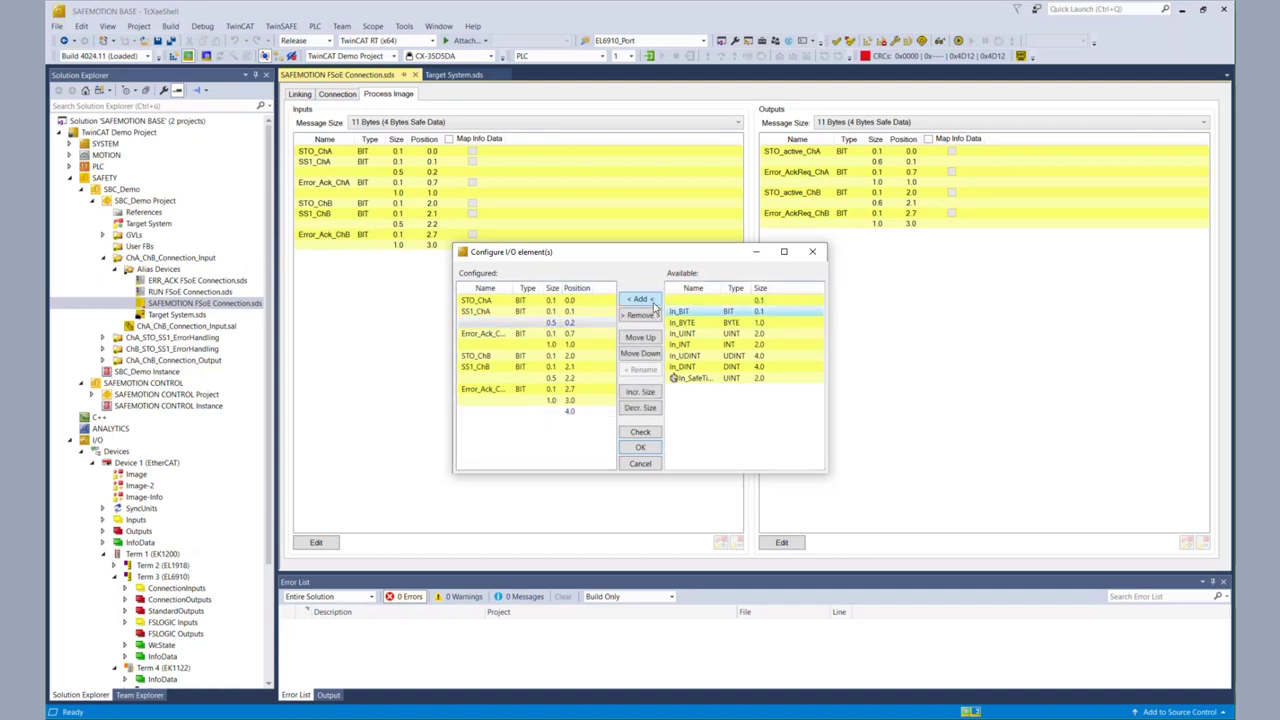
{"action": "left_click", "coordinate": [641, 300]}
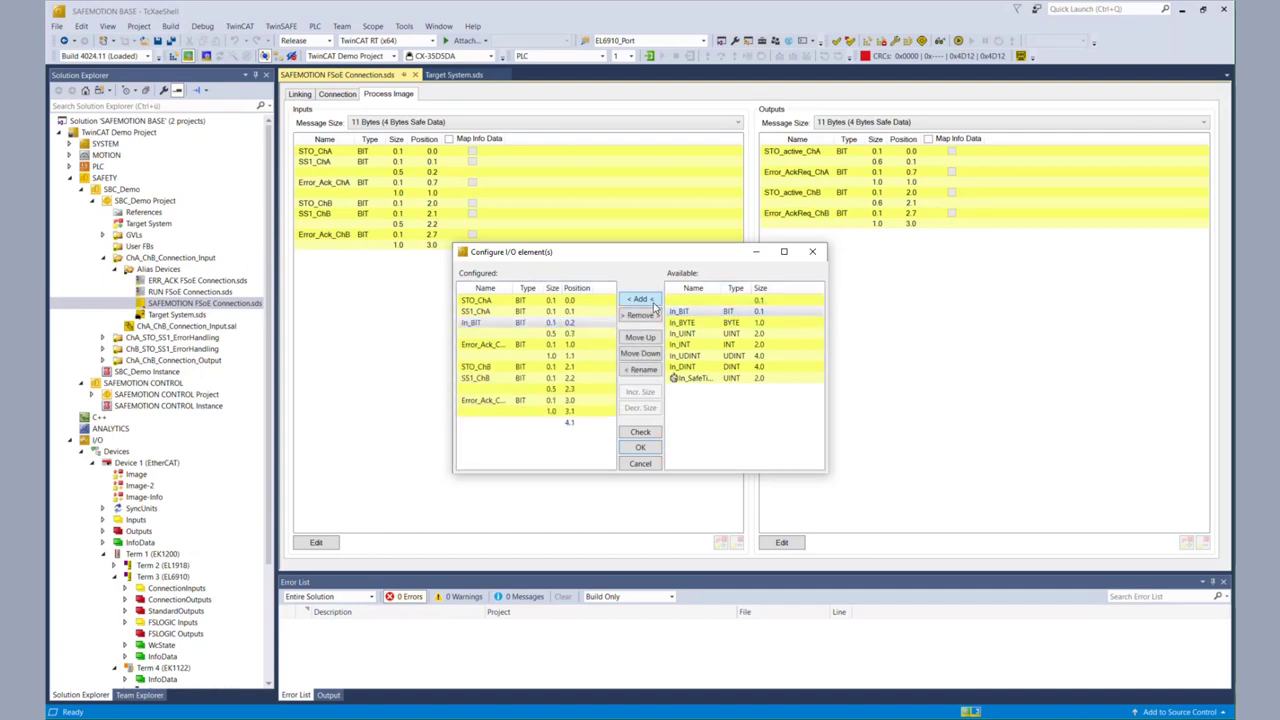
{"action": "left_click", "coordinate": [584, 338]}
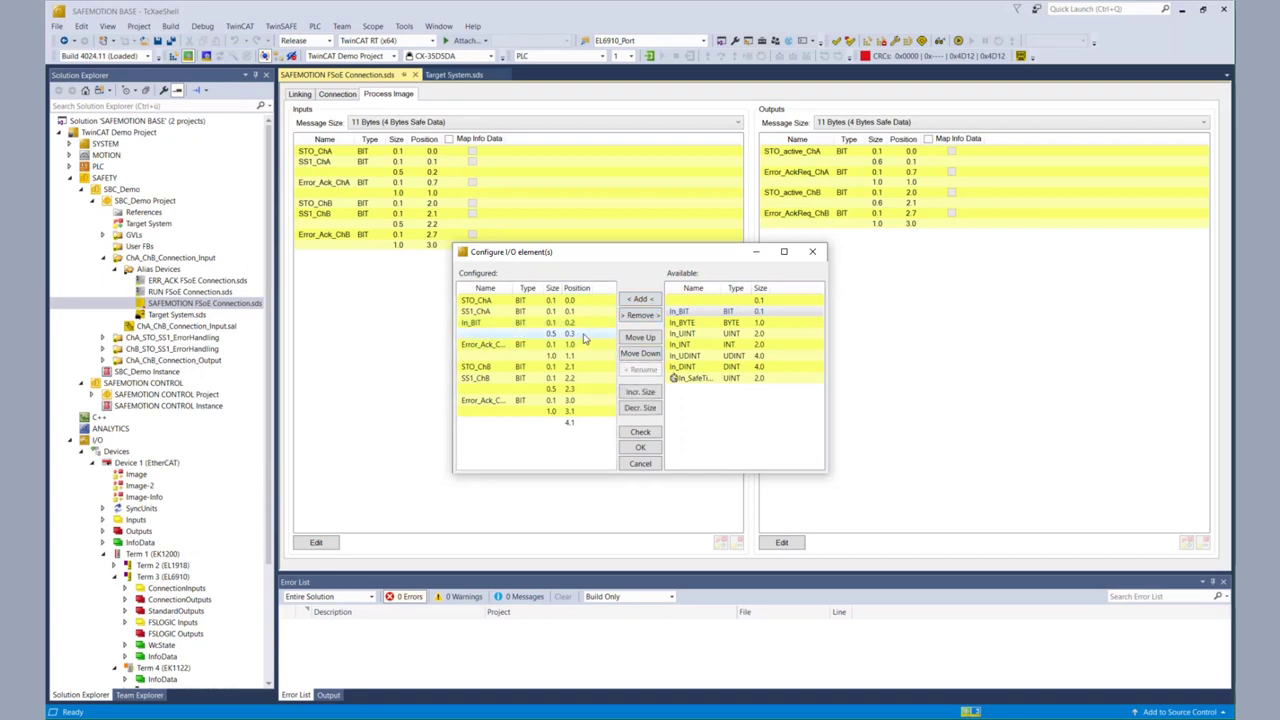
{"action": "left_click", "coordinate": [645, 409]}
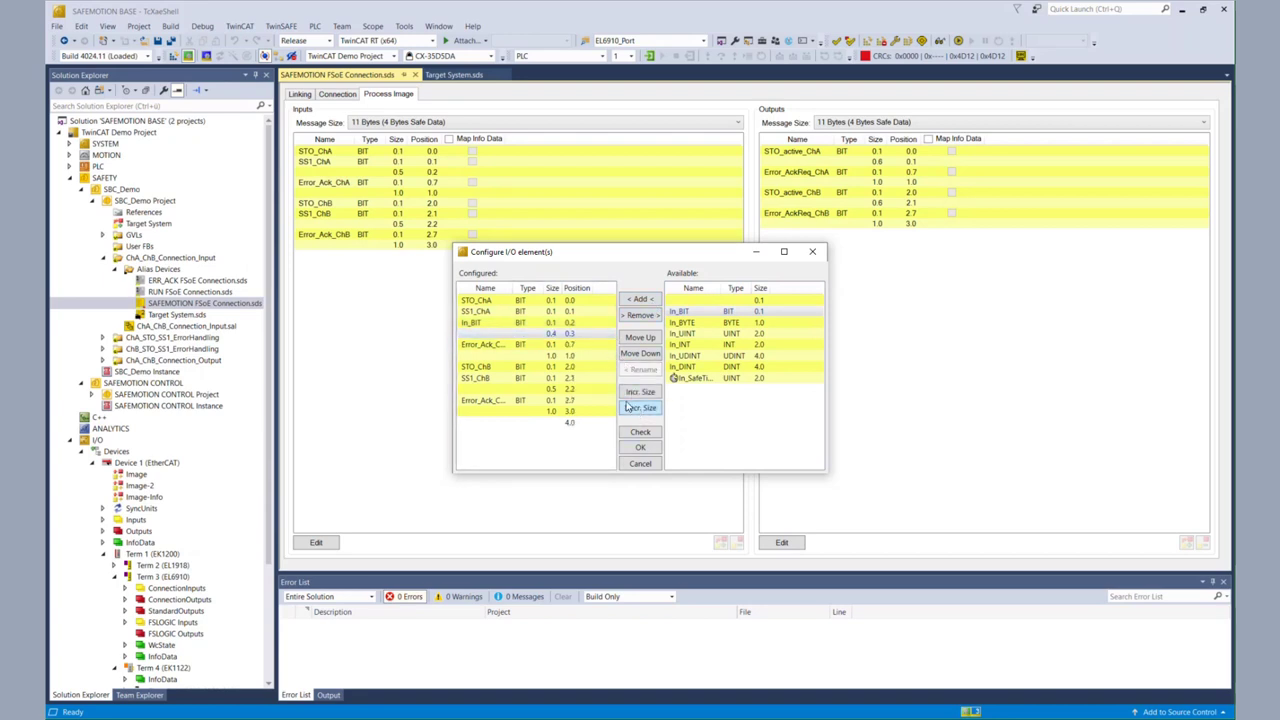
Rename the added In_BIT input element to SBC_ChA
{"action": "left_click", "coordinate": [493, 324]}
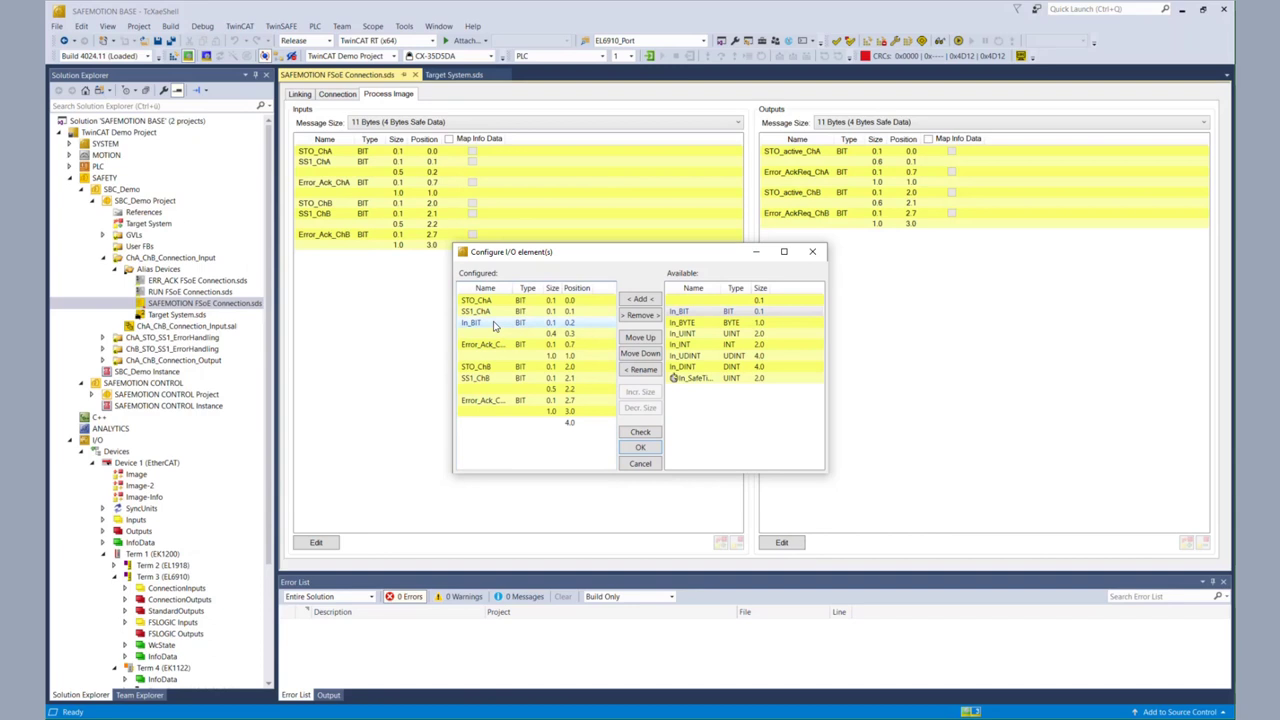
{"action": "left_click", "coordinate": [651, 374]}
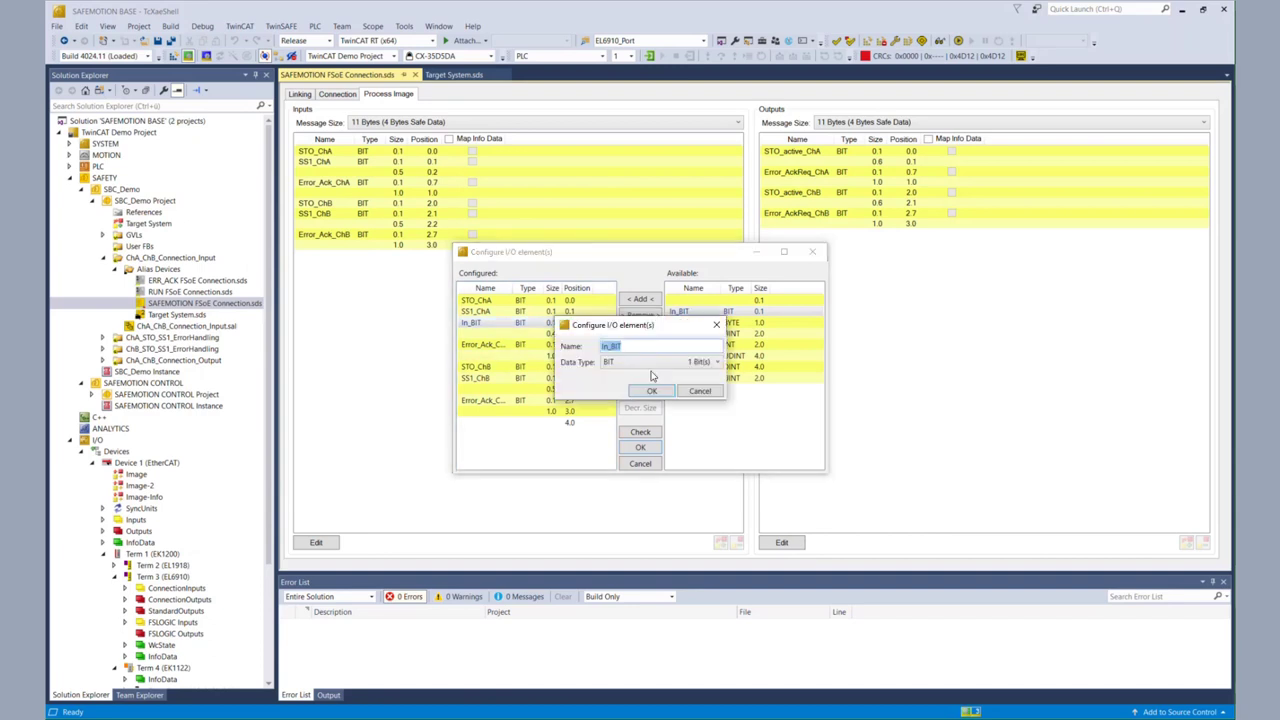
{"action": "type", "text": "SBC_ChA"}
{"action": "left_click", "coordinate": [652, 391]}
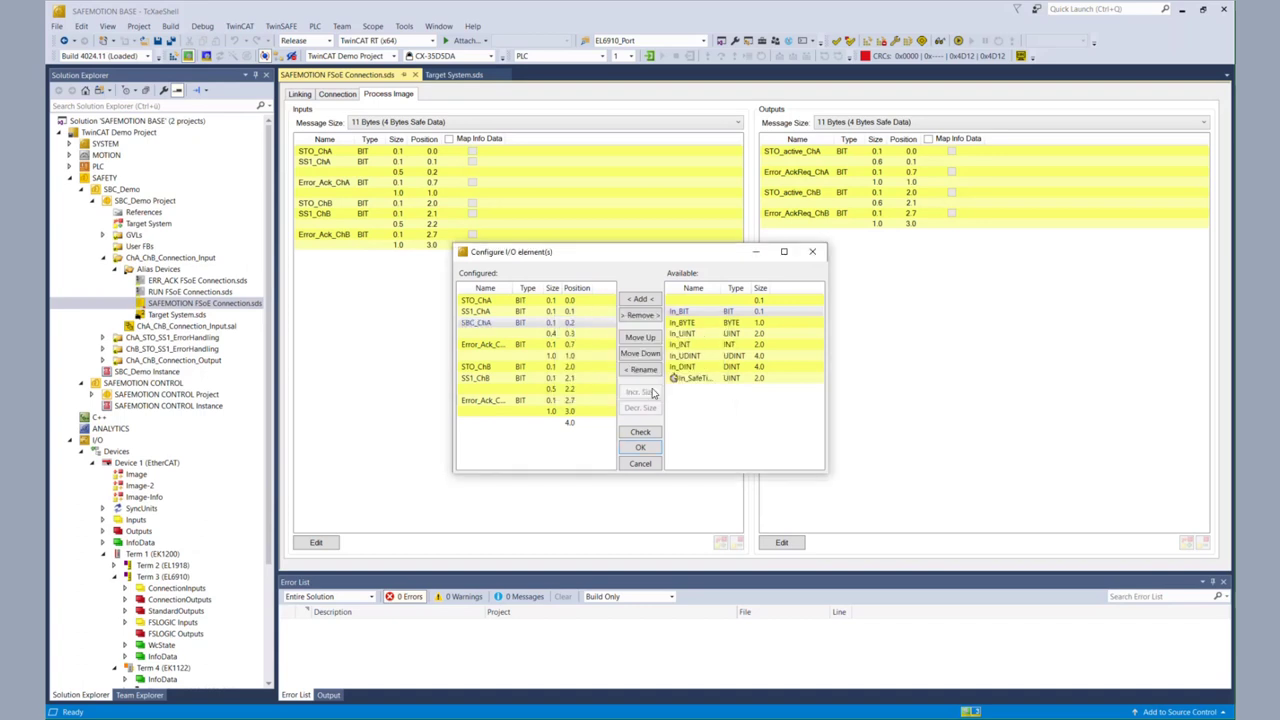
Apply the edited input configuration of the SAFEMOTION FSoE Connection and save the project
{"action": "left_click", "coordinate": [641, 449]}
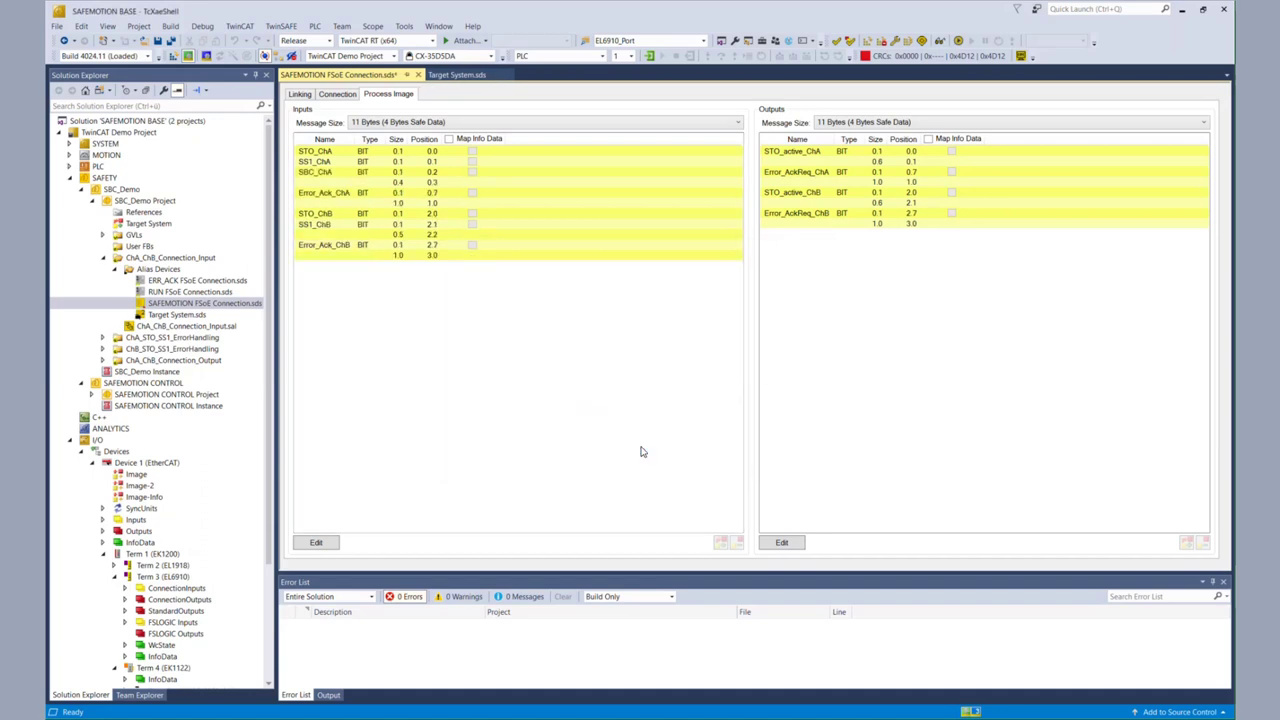
{"action": "left_click", "coordinate": [168, 40]}
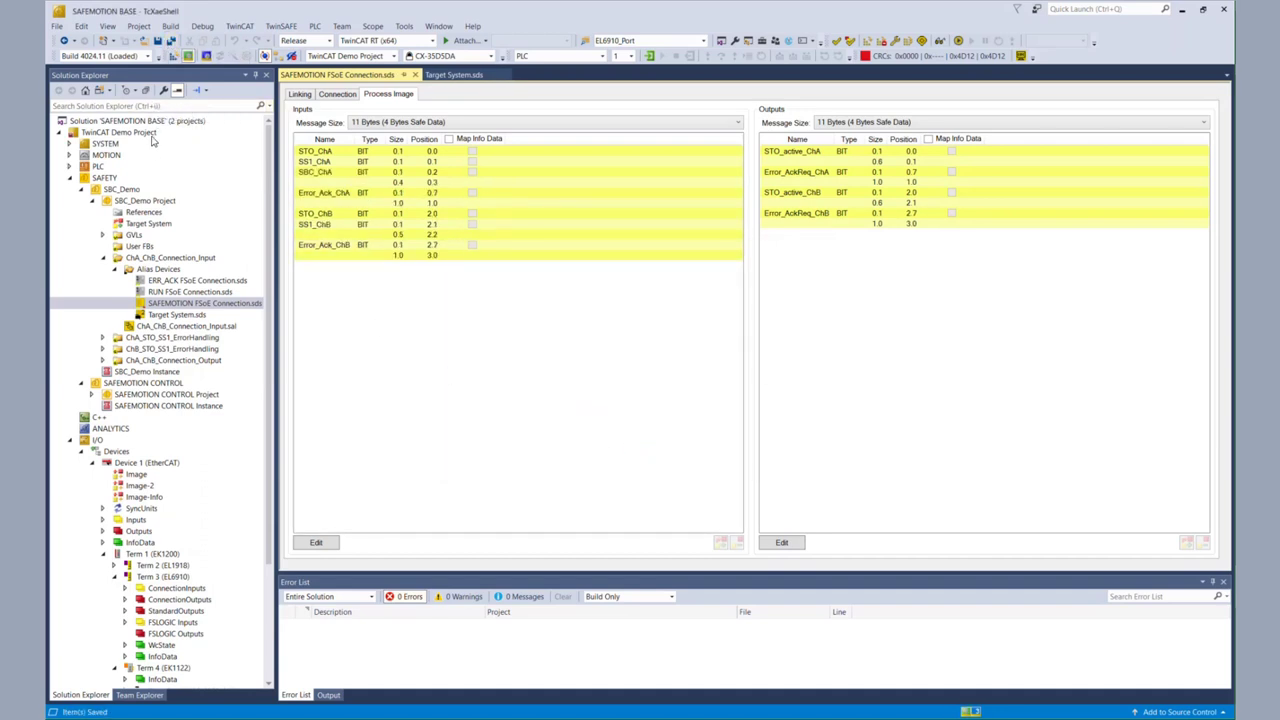
Open the process image of the Connection to Drive 6 (AX8206) alias device in the SAFEMOTION CONTROL project
{"action": "left_click", "coordinate": [91, 395]}
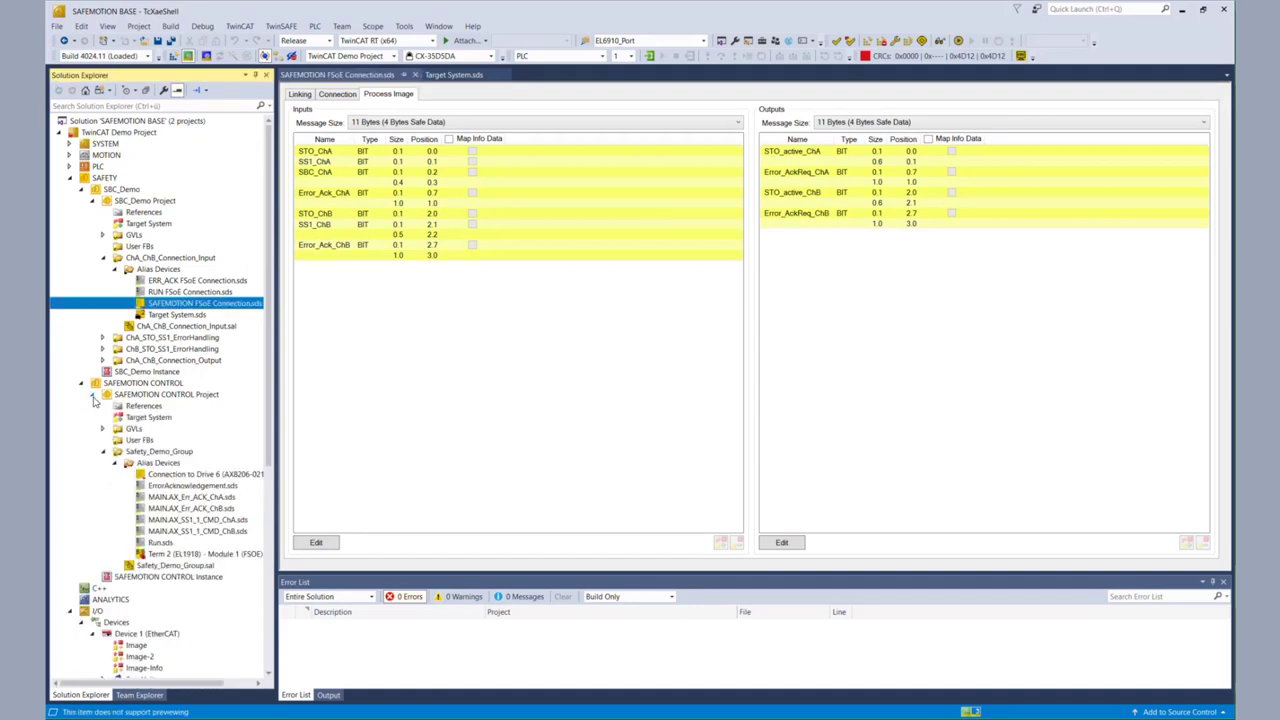
{"action": "left_click", "coordinate": [183, 476]}
{"action": "double_click", "coordinate": [183, 476]}
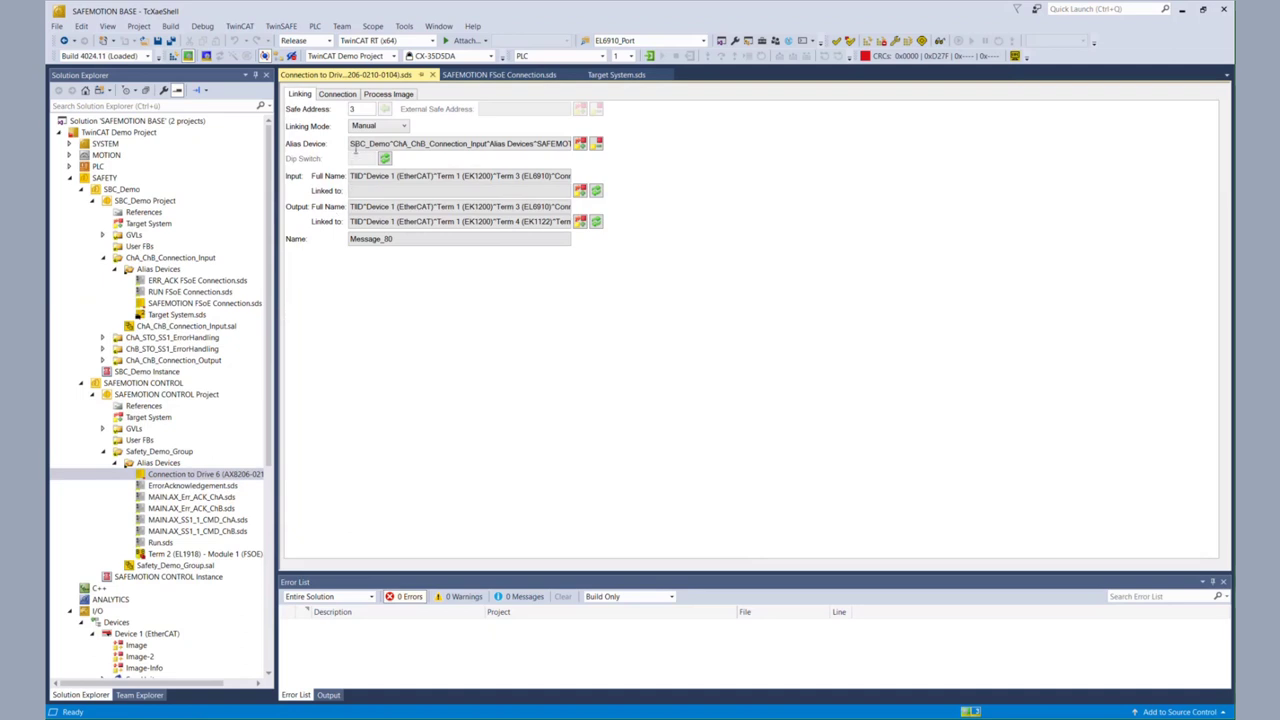
{"action": "left_click", "coordinate": [386, 94]}
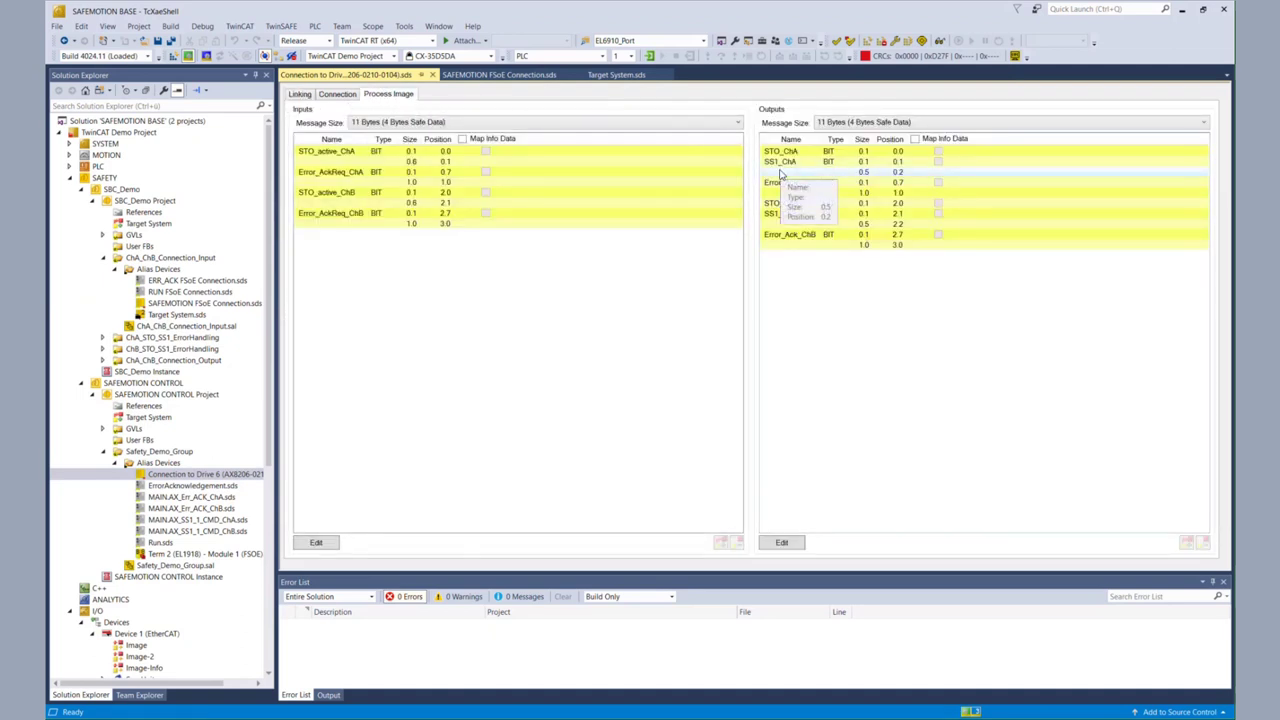
Add an Out_BIT element after SS1_ChA to the drive connection's process image outputs and reduce the gap after it to 0.4
{"action": "left_click", "coordinate": [785, 542]}
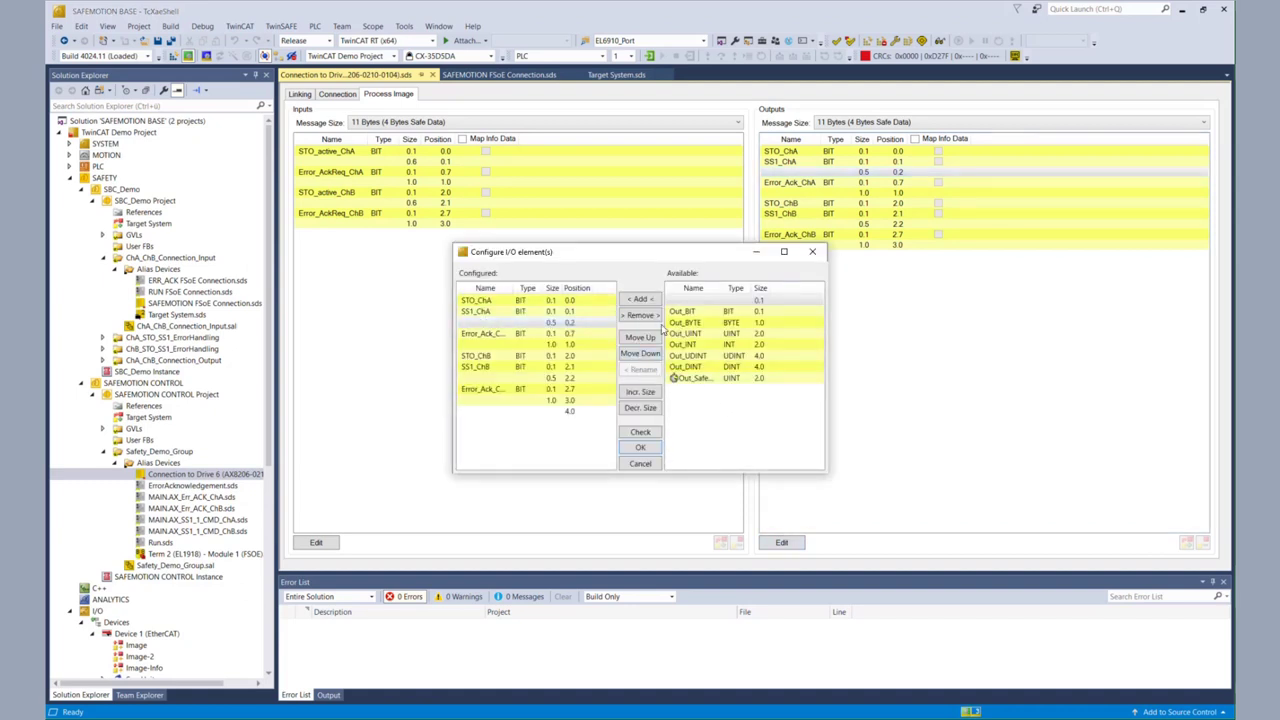
{"action": "left_click", "coordinate": [695, 311]}
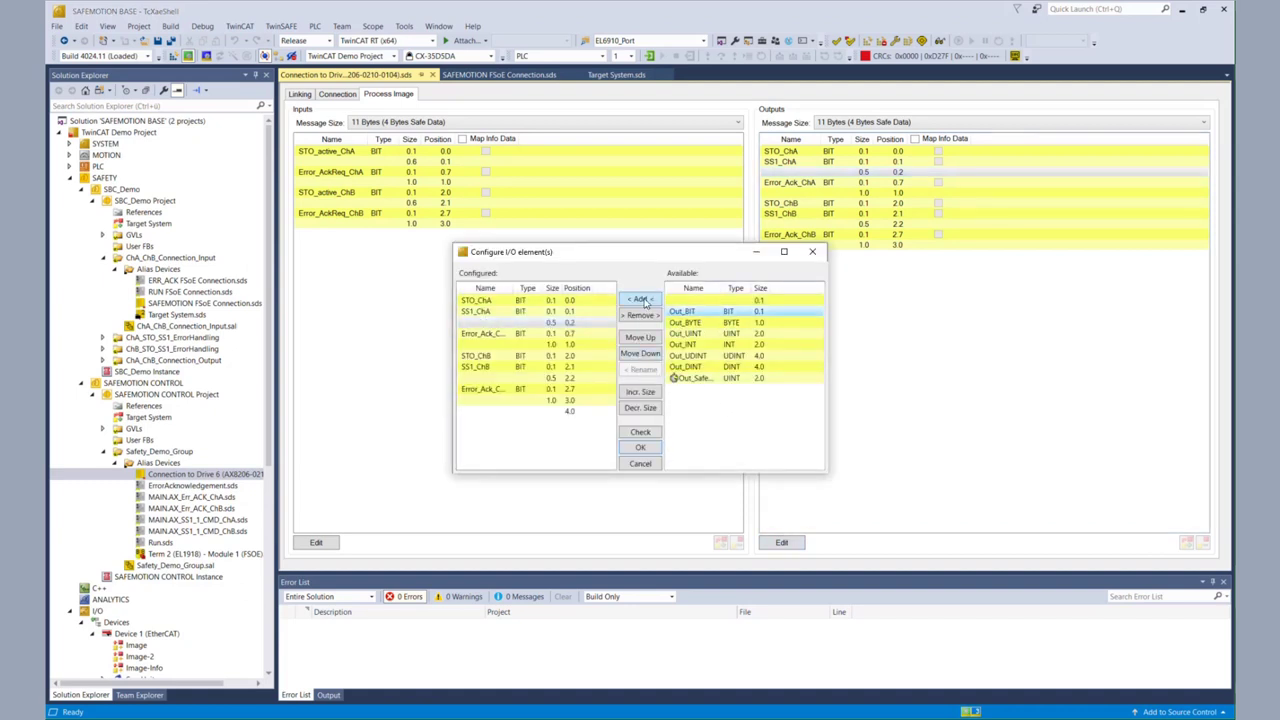
{"action": "left_click", "coordinate": [641, 300]}
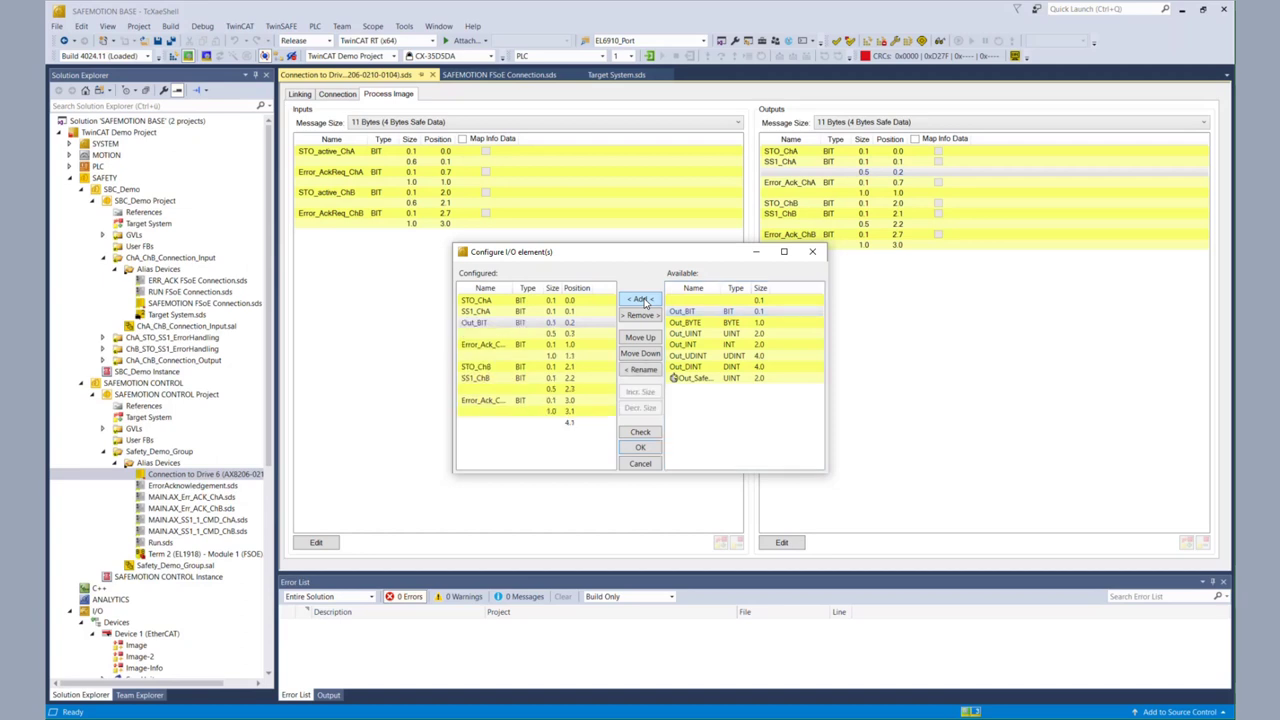
{"action": "left_click", "coordinate": [549, 336]}
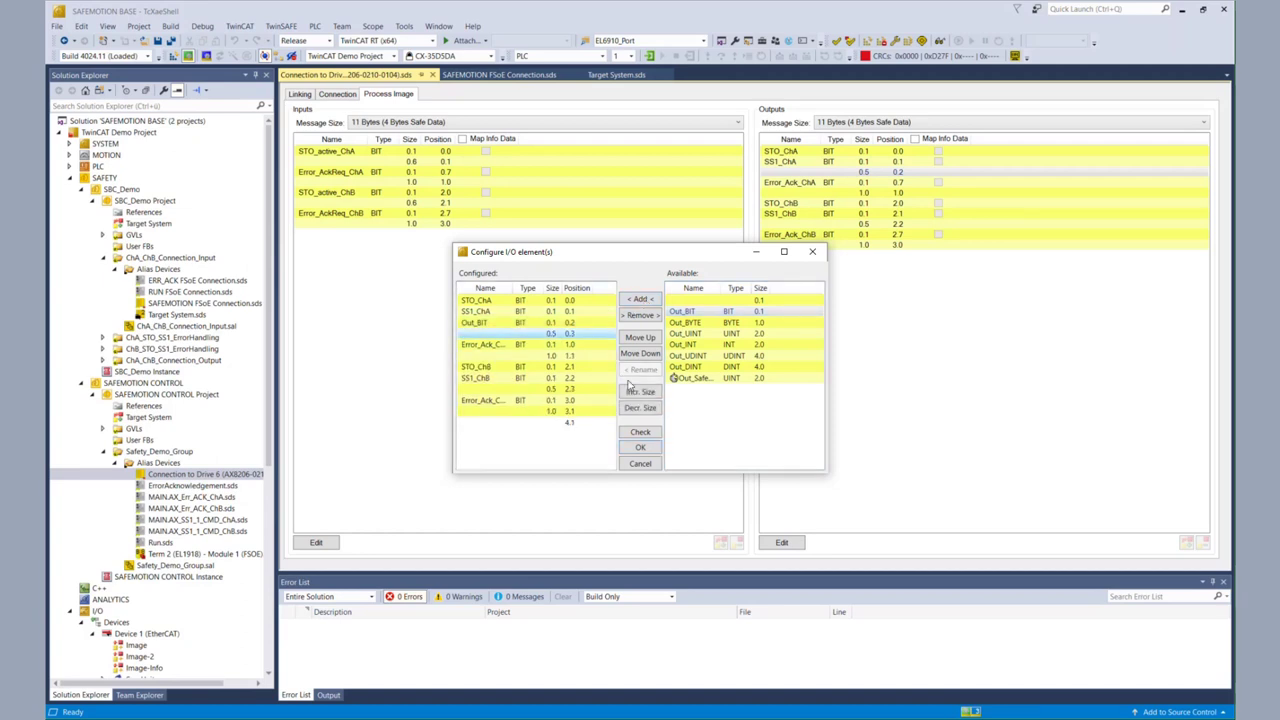
{"action": "left_click", "coordinate": [641, 409]}
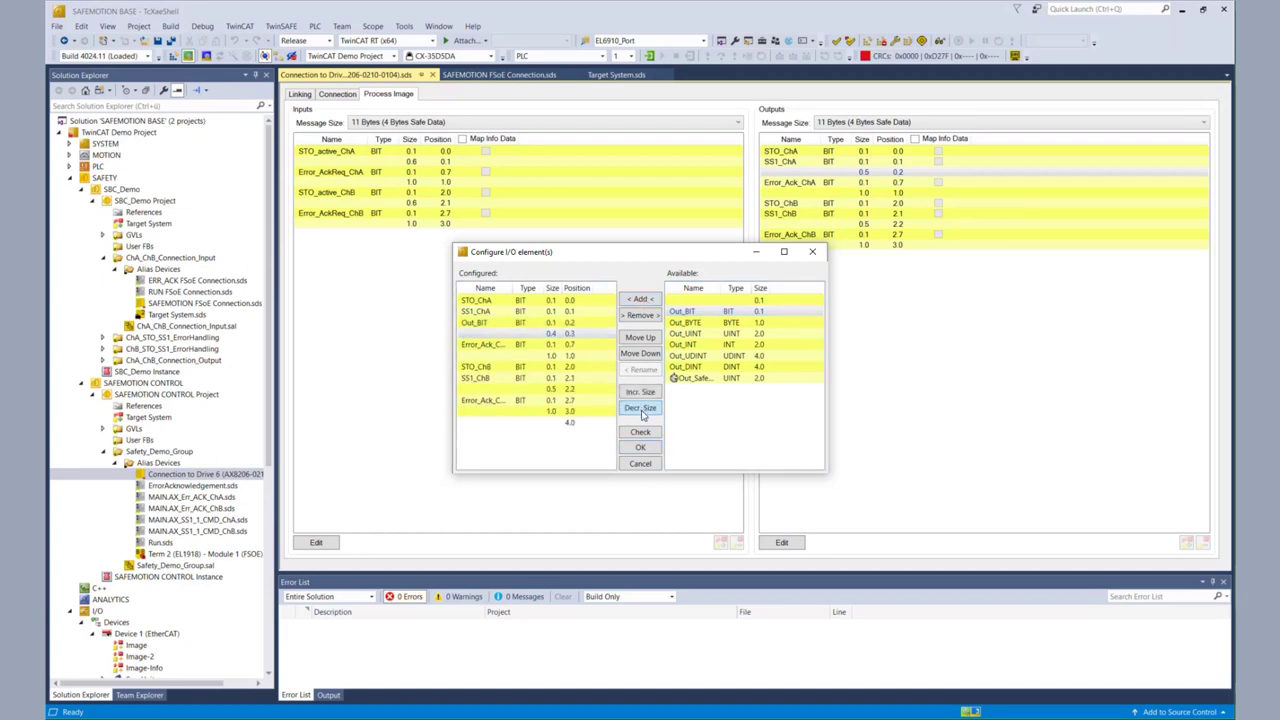
Rename the added Out_BIT output element to SBC_ChA, apply the output configuration and save the project
{"action": "left_click", "coordinate": [500, 323]}
{"action": "left_click", "coordinate": [638, 370]}
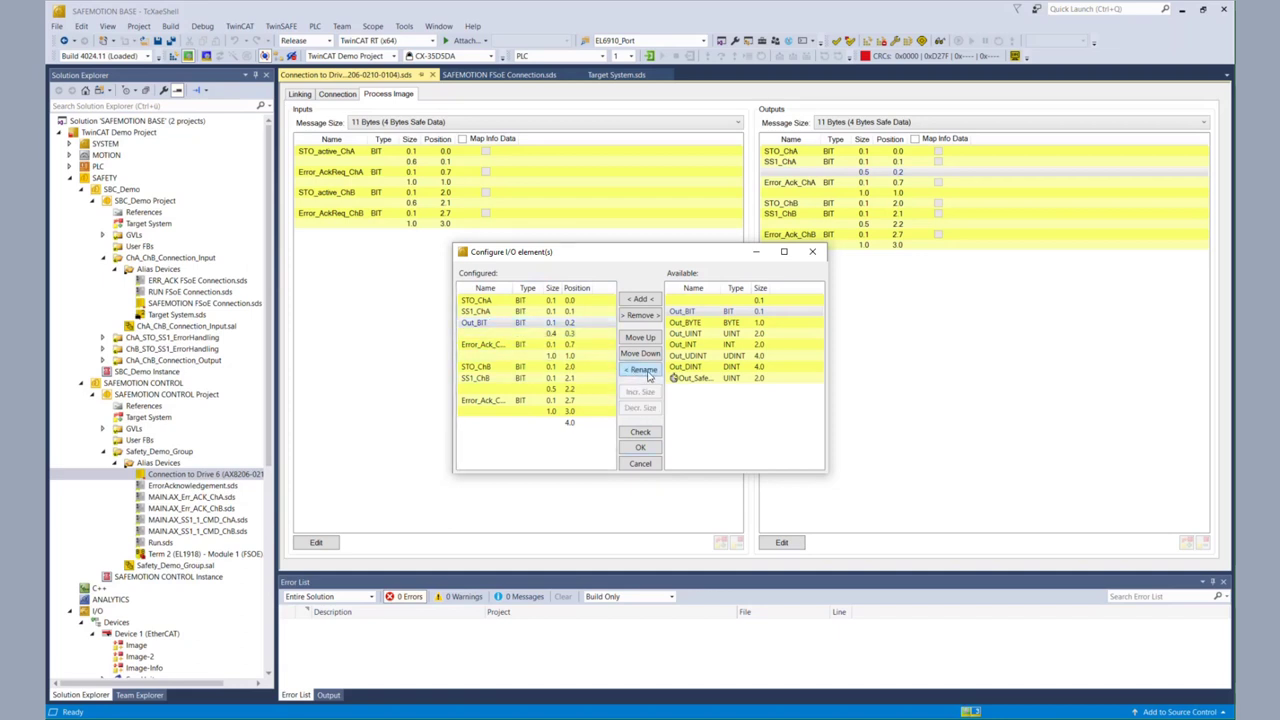
{"action": "type", "text": "S"}
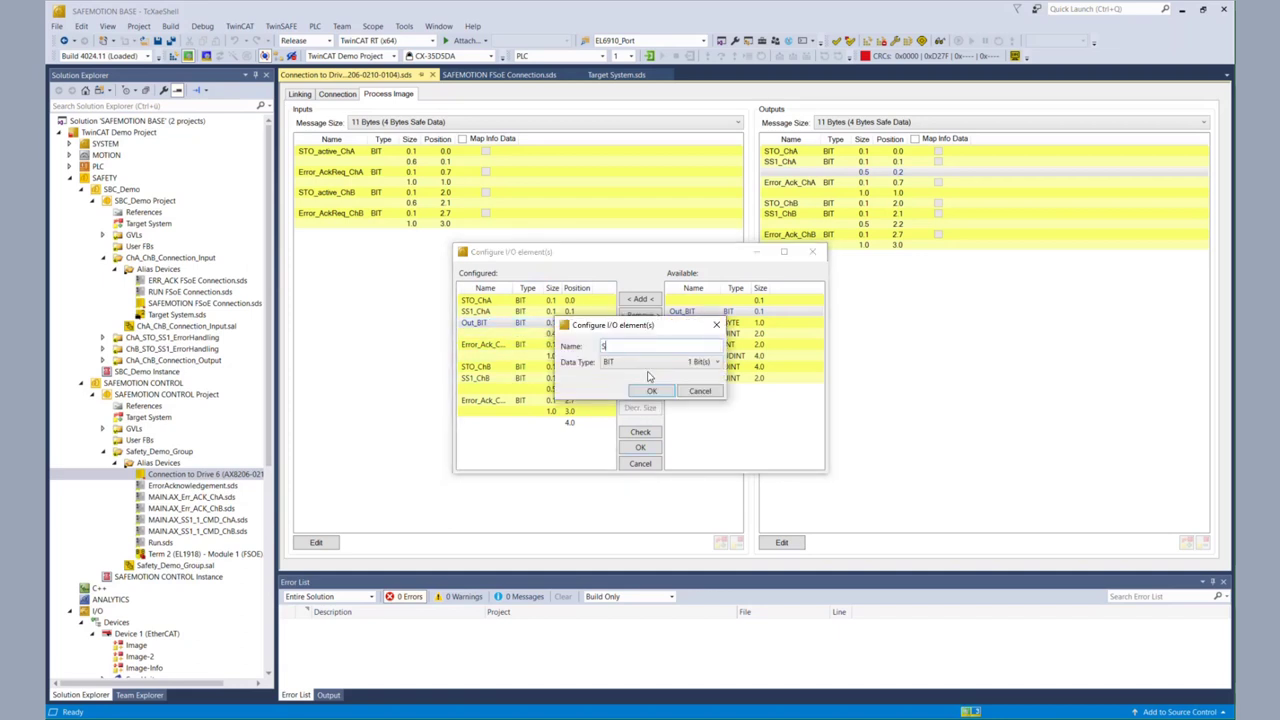
{"action": "type", "text": "BC_ChA"}
{"action": "left_click", "coordinate": [651, 391]}
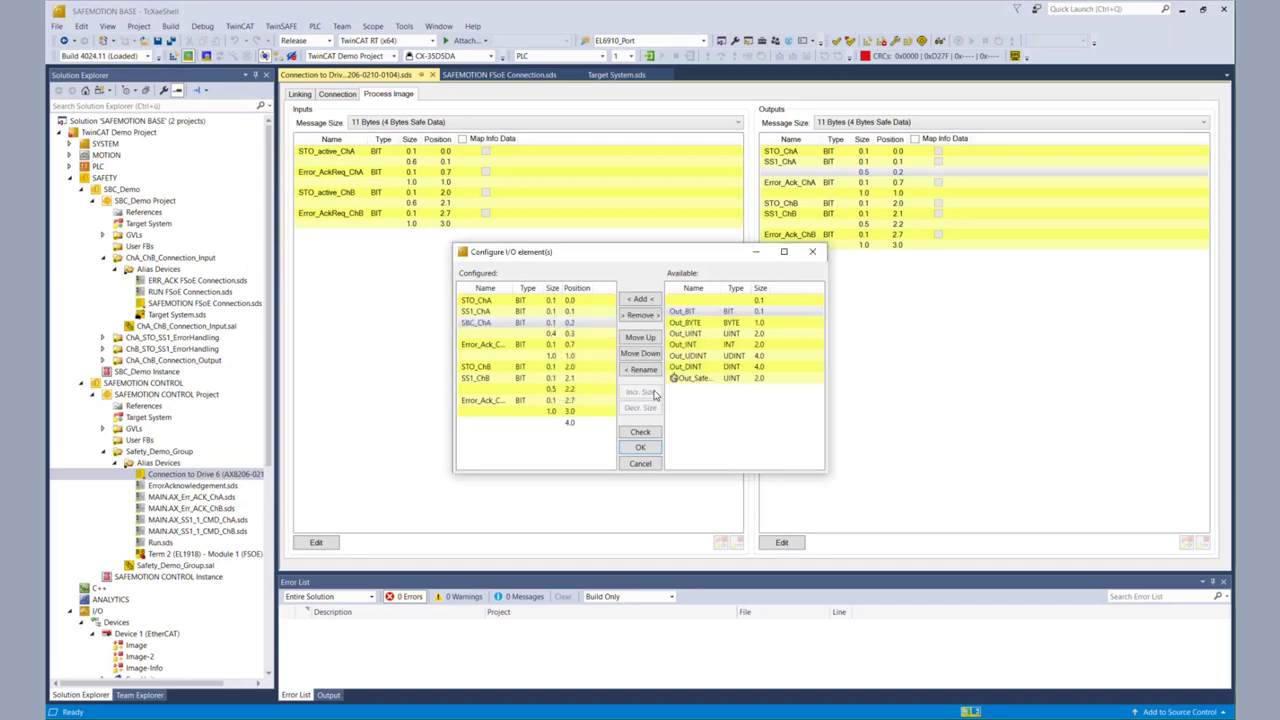
{"action": "left_click", "coordinate": [640, 447]}
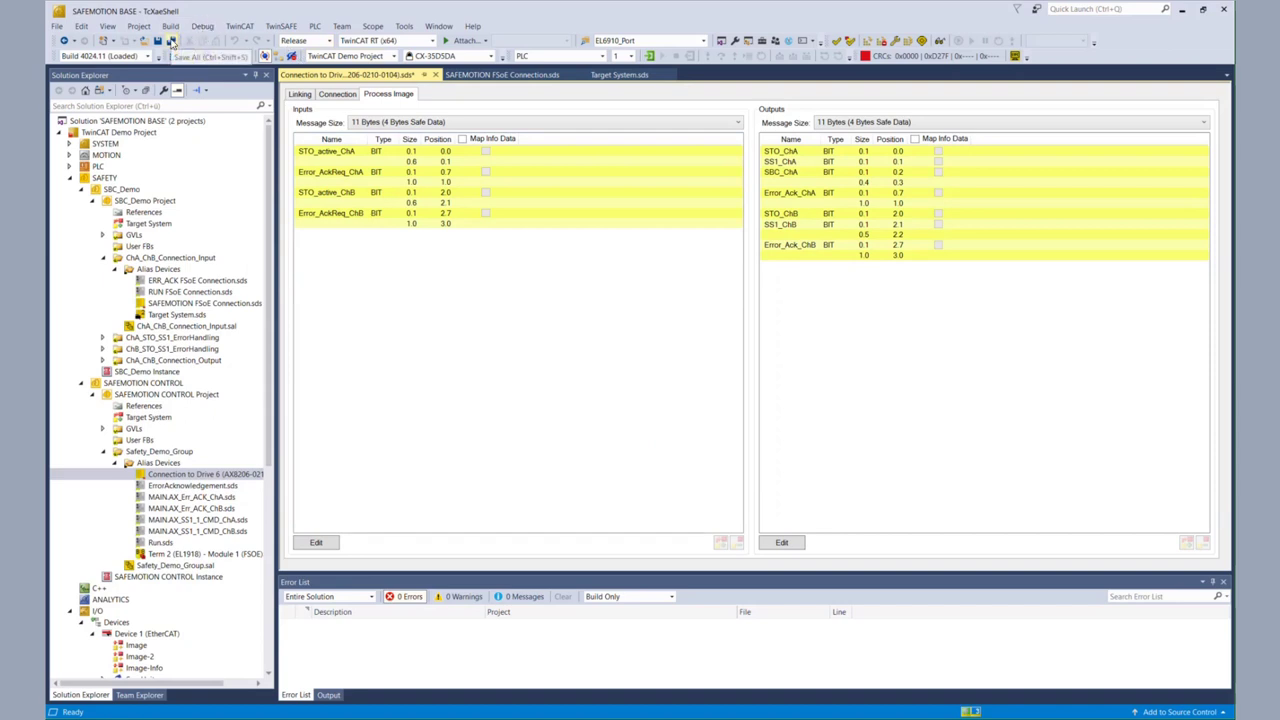
{"action": "left_click", "coordinate": [172, 41]}
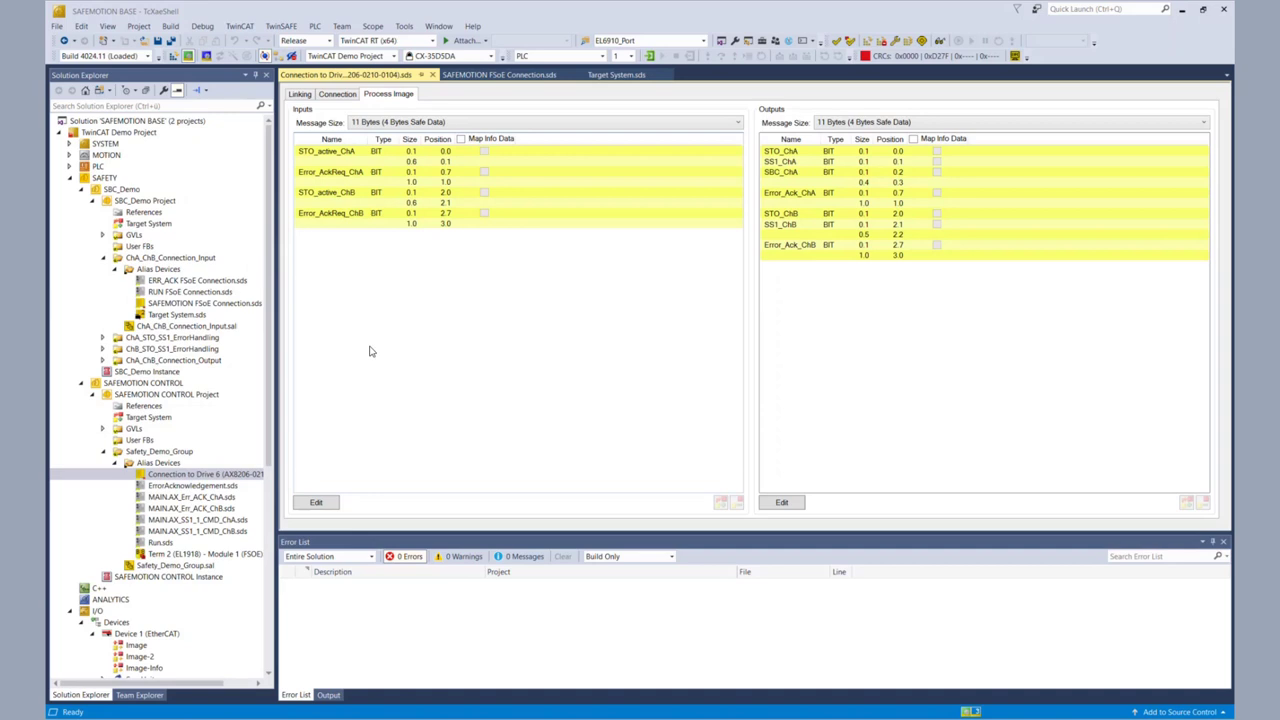
Open ChA_ChB_Connection_Input.sal and assign the variable SBC_ChA to DecIn3 of the Connection_ChA_Input_Byte0 block
{"action": "double_click", "coordinate": [227, 328]}
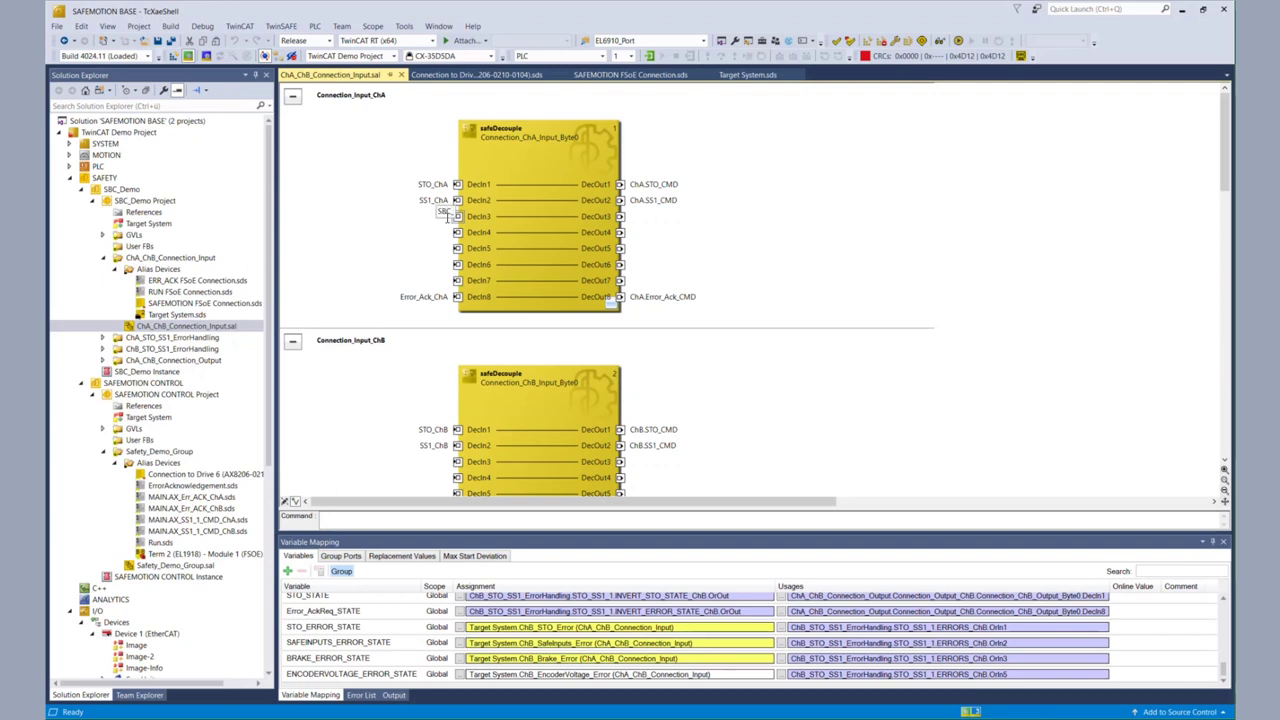
{"action": "type", "text": "A"}
{"action": "left_click", "coordinate": [647, 225]}
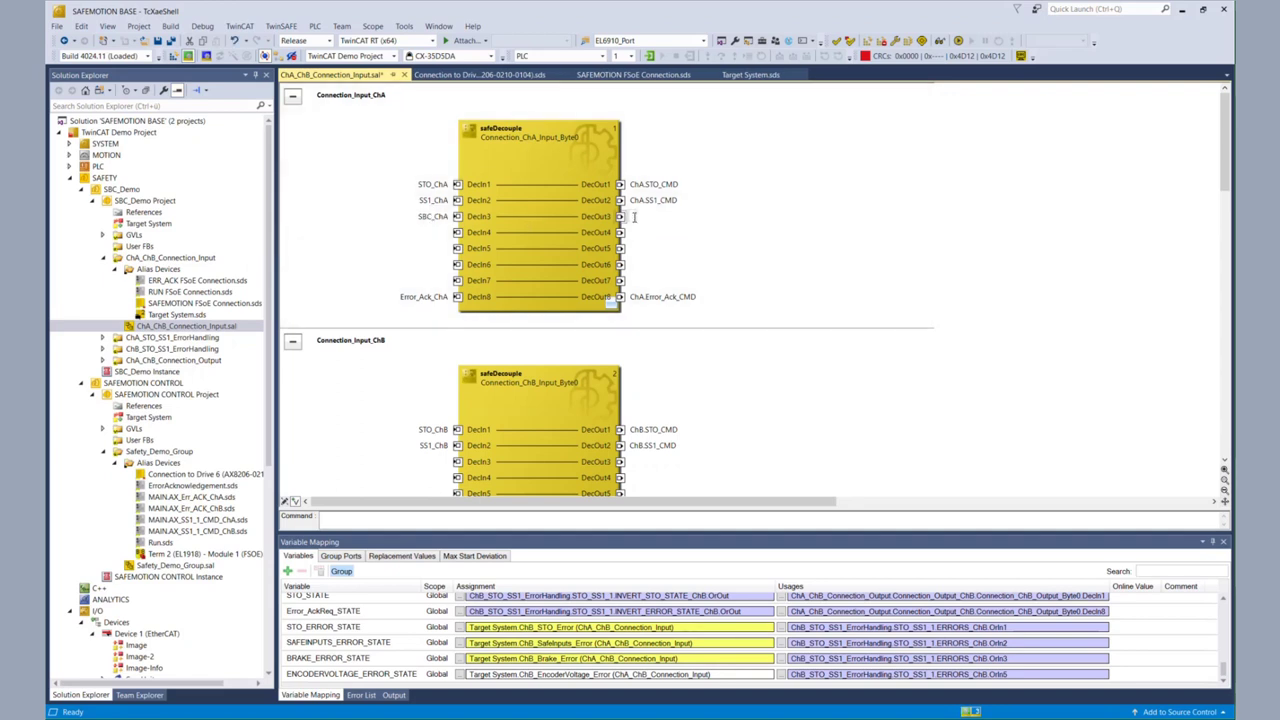
Assign ChA.SBC_CMD to DecOut3 of the Connection_ChA_Input_Byte0 block and save the project despite validation errors
{"action": "left_click", "coordinate": [634, 218]}
{"action": "type", "text": "ChA"}
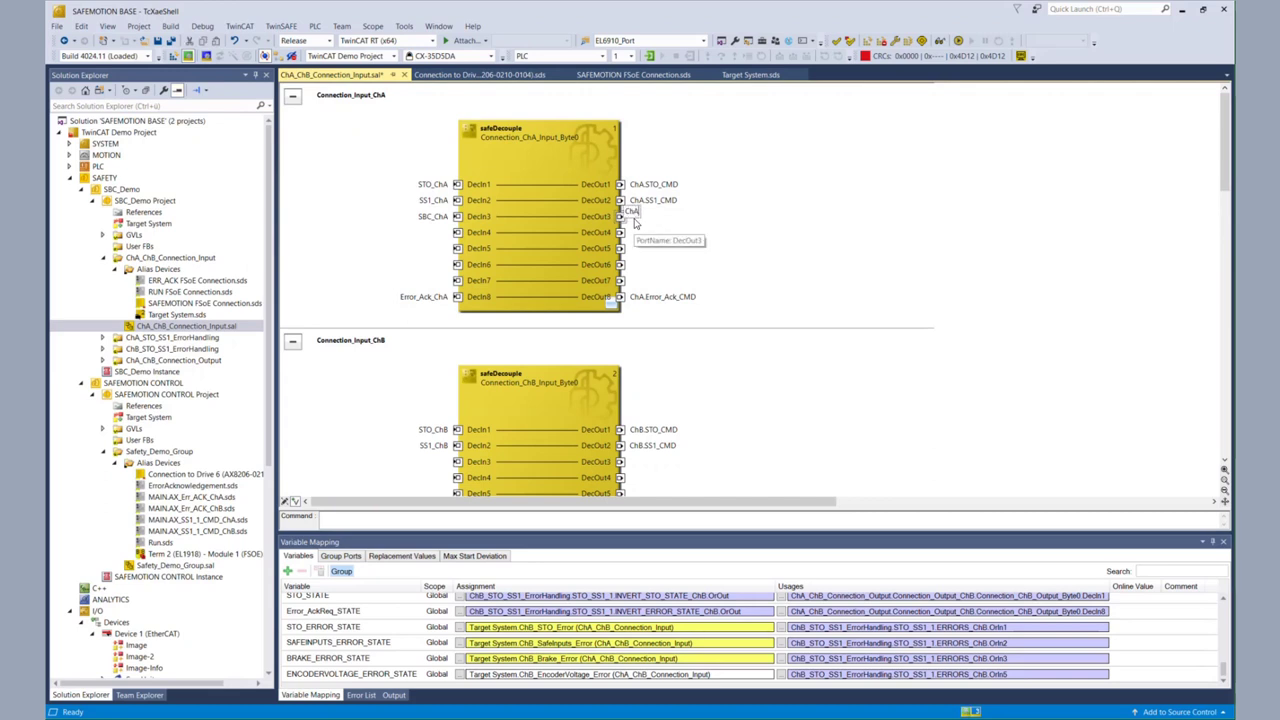
{"action": "type", "text": ".SBC_CMD"}
{"action": "left_click", "coordinate": [710, 211]}
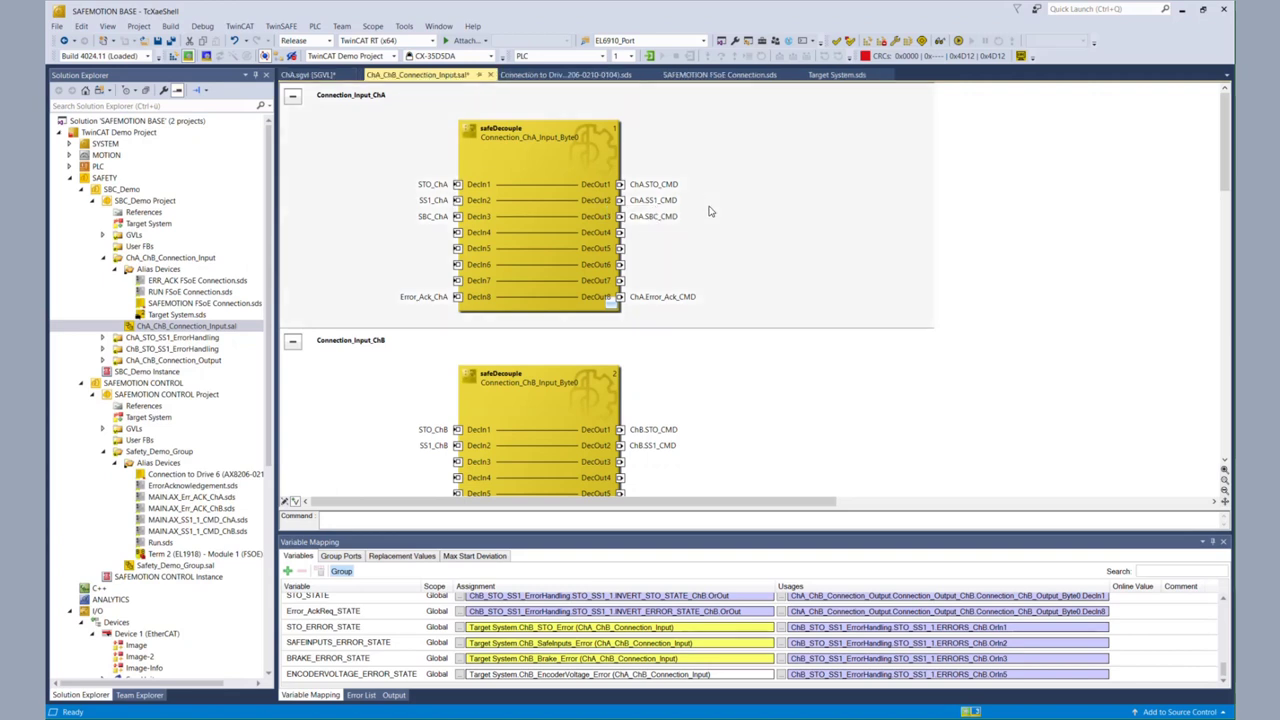
{"action": "left_click", "coordinate": [173, 43]}
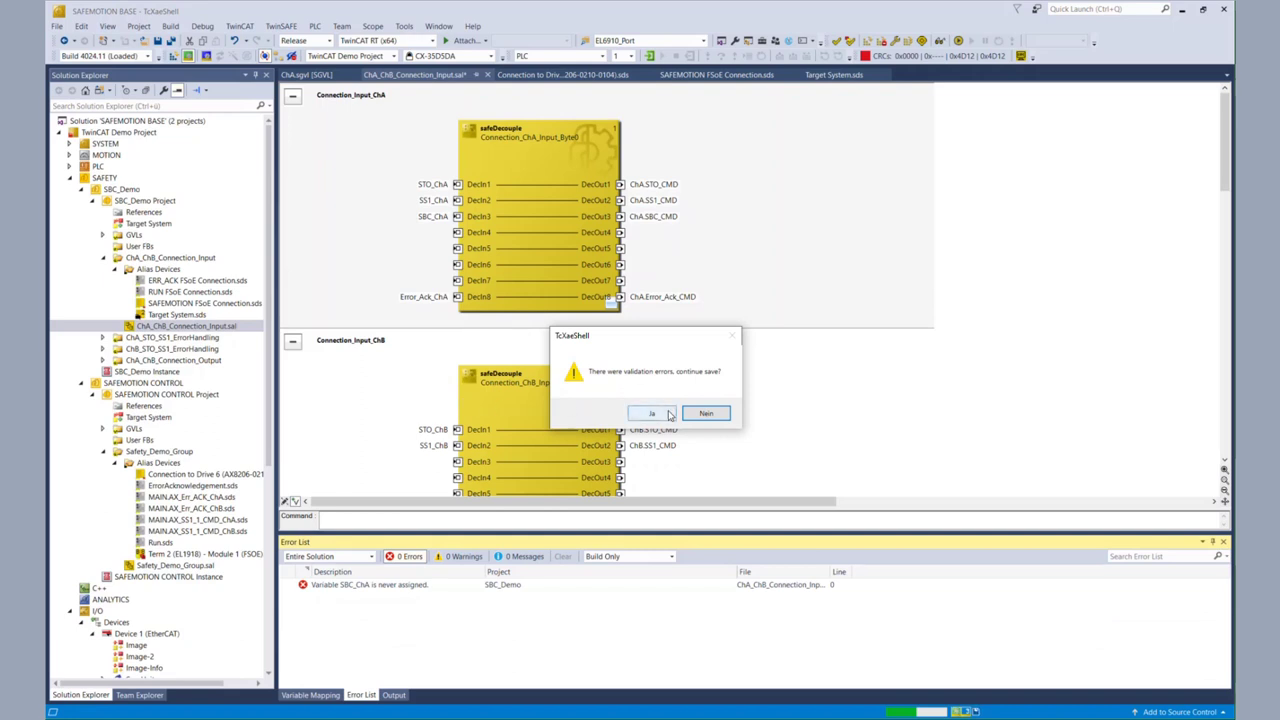
{"action": "left_click", "coordinate": [651, 413]}
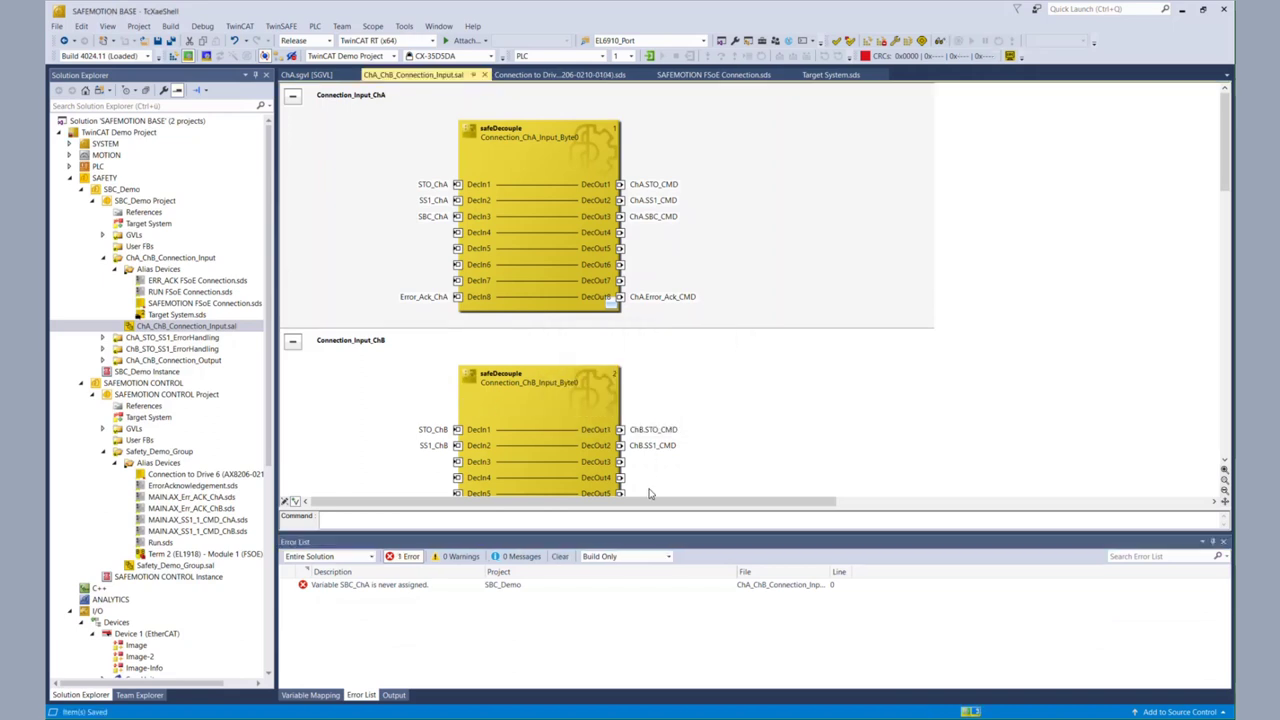
Map the local variable SBC_ChA to the SBC_ChA signal of the SAFEMOTION FSoE Connection and save the project
{"action": "left_click", "coordinate": [311, 695]}
{"action": "scroll", "coordinate": [416, 662], "scroll_direction": "down", "scroll_amount": 2}
{"action": "scroll", "coordinate": [416, 666], "scroll_direction": "up", "scroll_amount": 2}
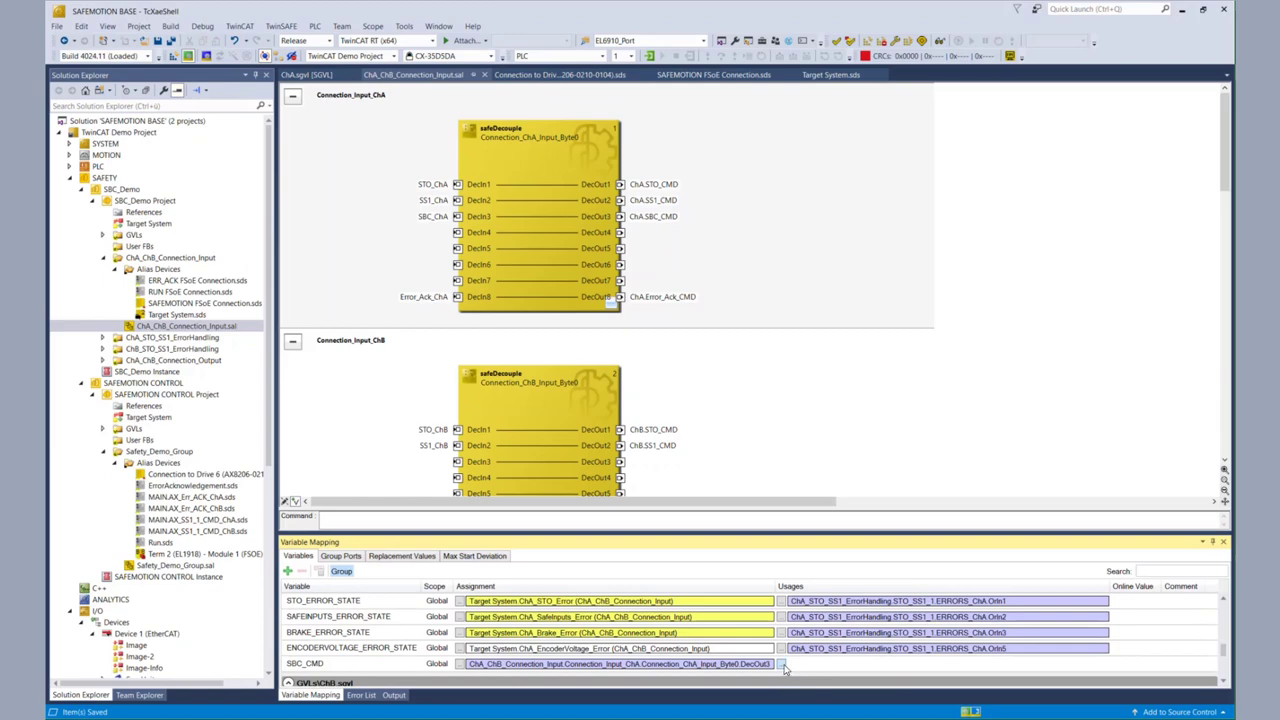
{"action": "scroll", "coordinate": [600, 645], "scroll_direction": "down", "scroll_amount": 4}
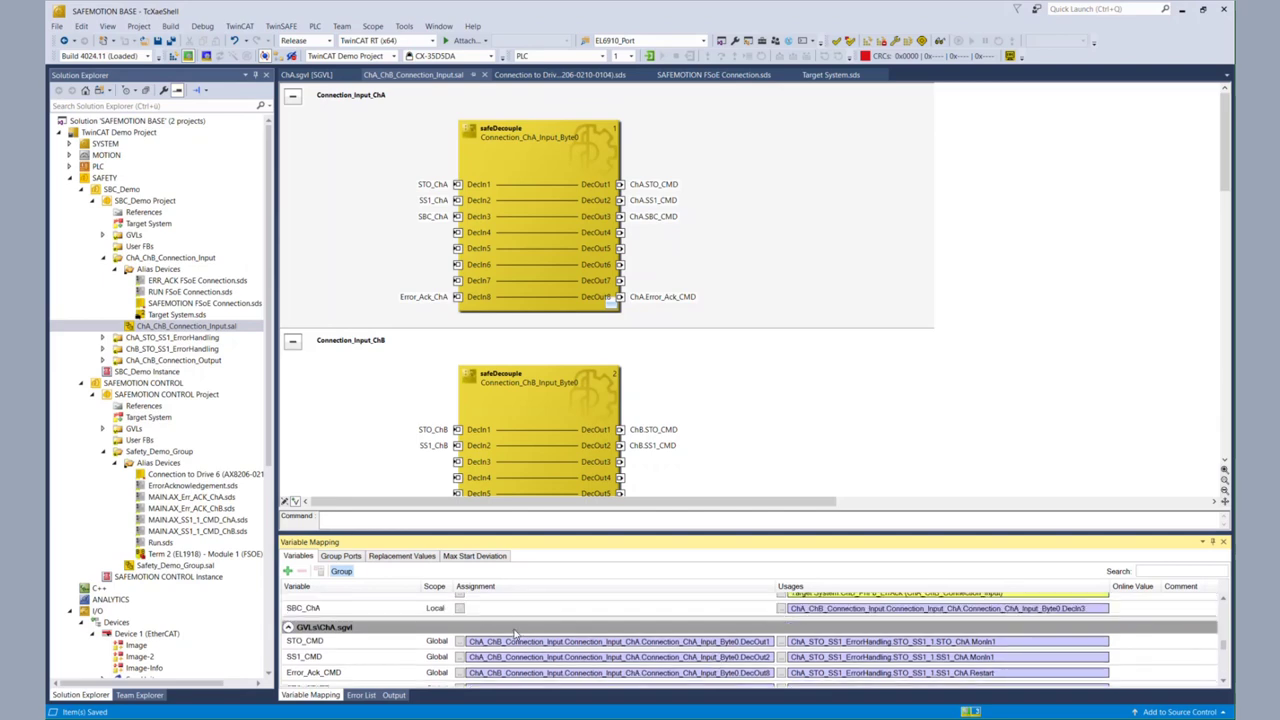
{"action": "left_click", "coordinate": [460, 608]}
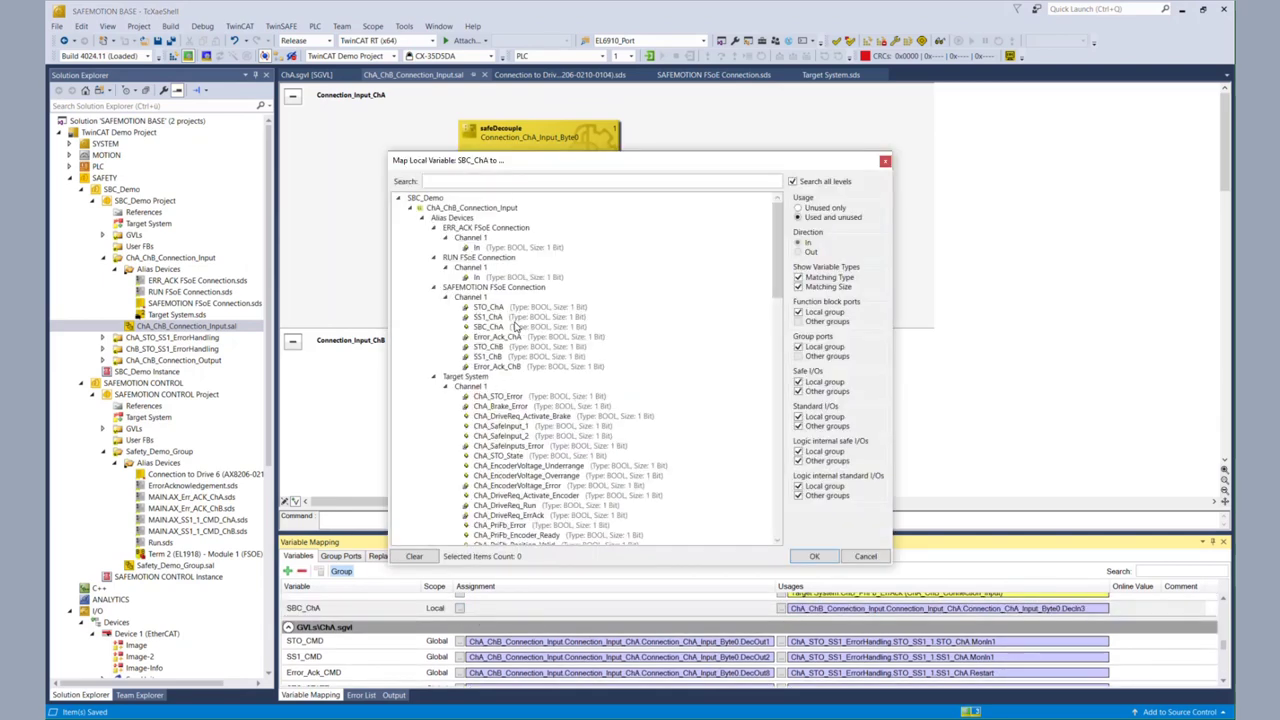
{"action": "left_click", "coordinate": [507, 328]}
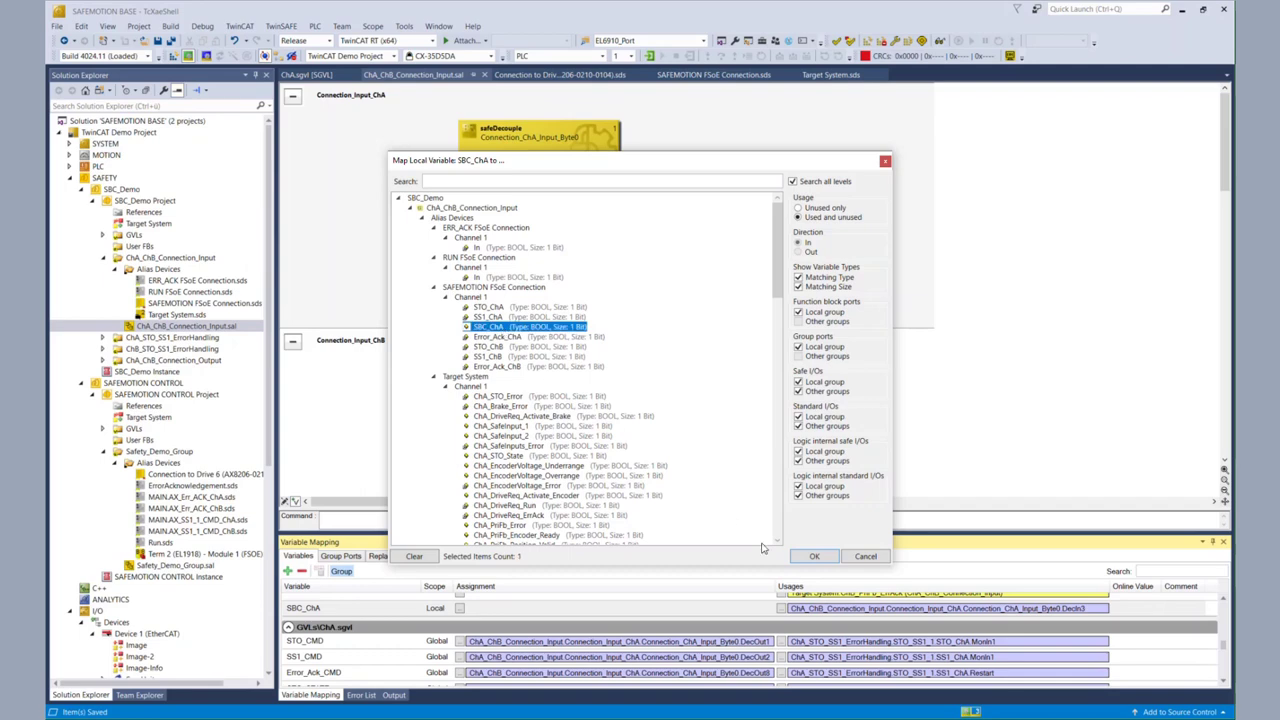
{"action": "left_click", "coordinate": [812, 557]}
{"action": "left_click", "coordinate": [161, 39]}
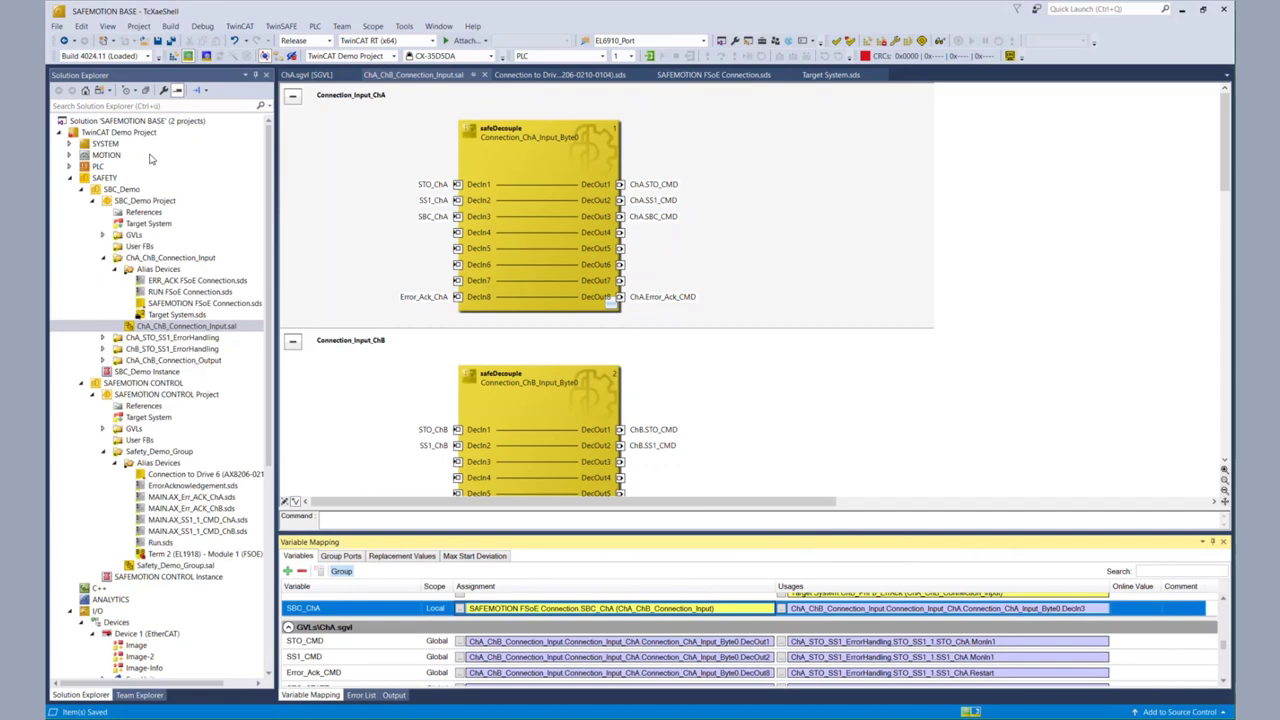
Open ChA_STO_SS1_ErrorHandling.sal from the ChA_STO_SS1_ErrorHandling group in SBC_Demo and bring the SS1_ChA and STO_ChA blocks into view
{"action": "left_click", "coordinate": [104, 338]}
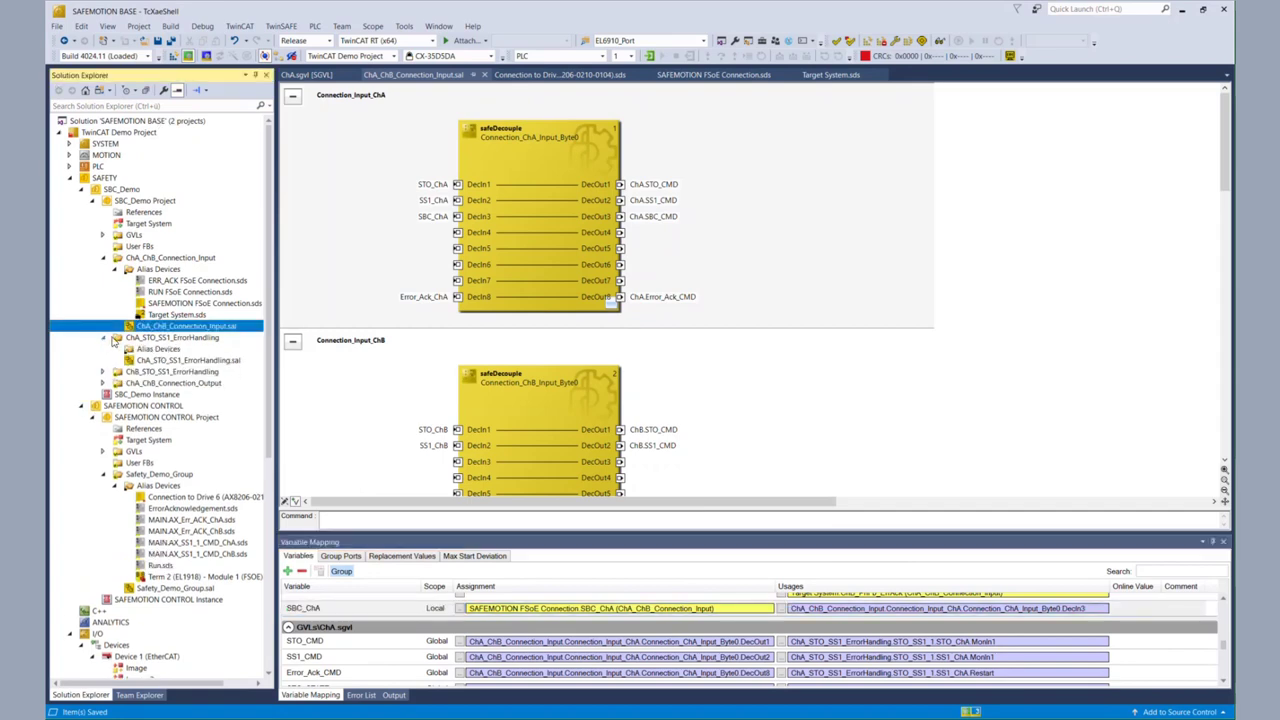
{"action": "double_click", "coordinate": [145, 359]}
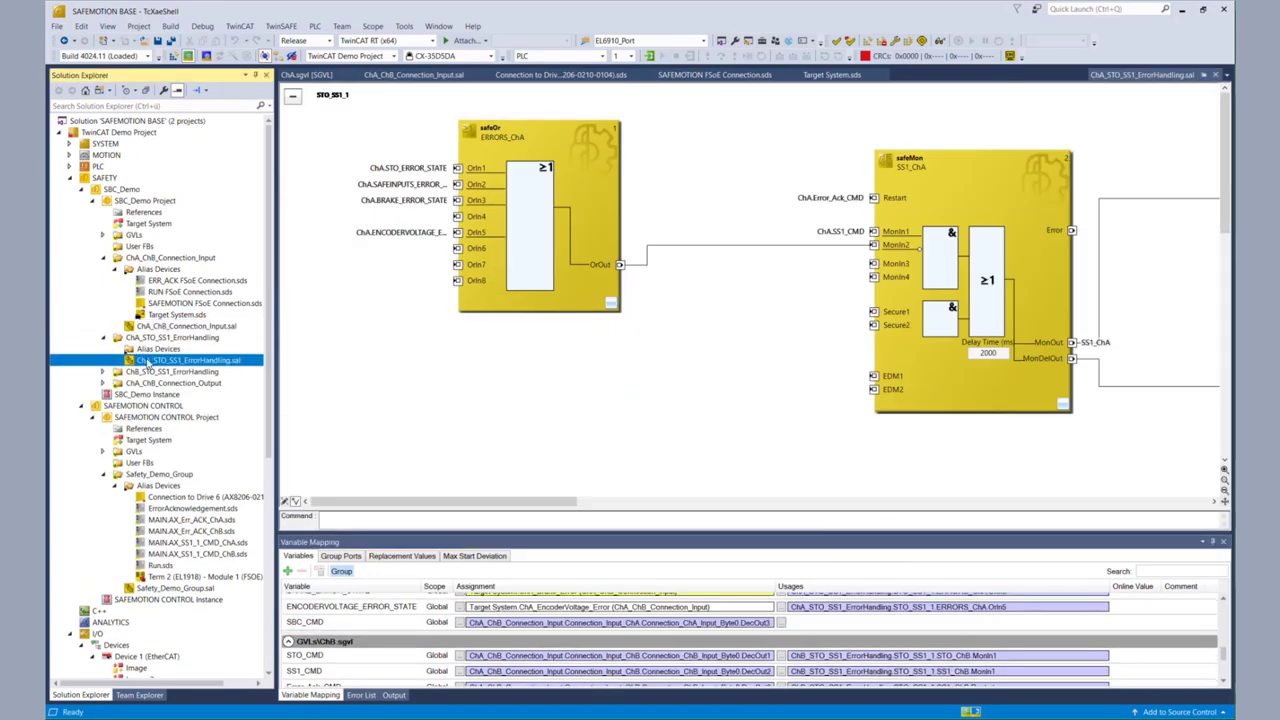
{"action": "left_click_drag", "start_coordinate": [505, 503], "coordinate": [649, 503]}
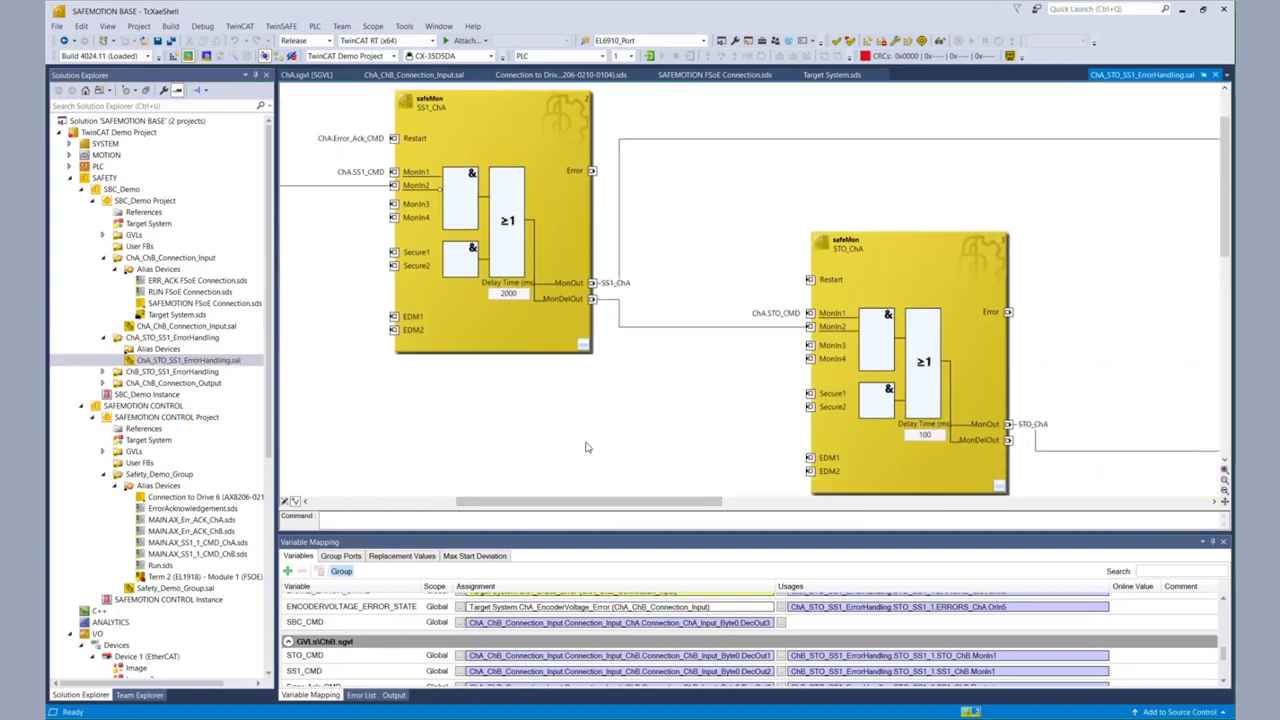
{"action": "scroll", "coordinate": [587, 447], "scroll_direction": "down", "scroll_amount": 1}
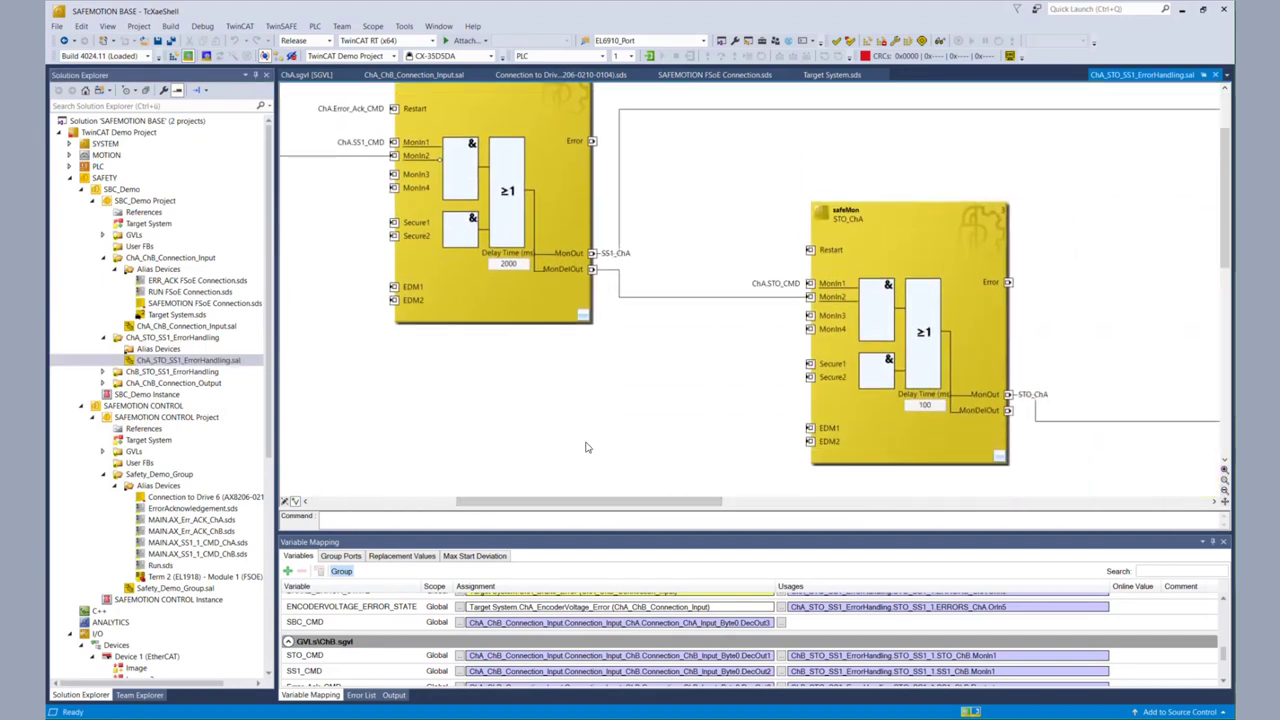
Show the function block toolbox and place a safeAnd block below the SS1_ChA block in the STO_SS1_1 network
{"action": "left_click", "coordinate": [108, 26]}
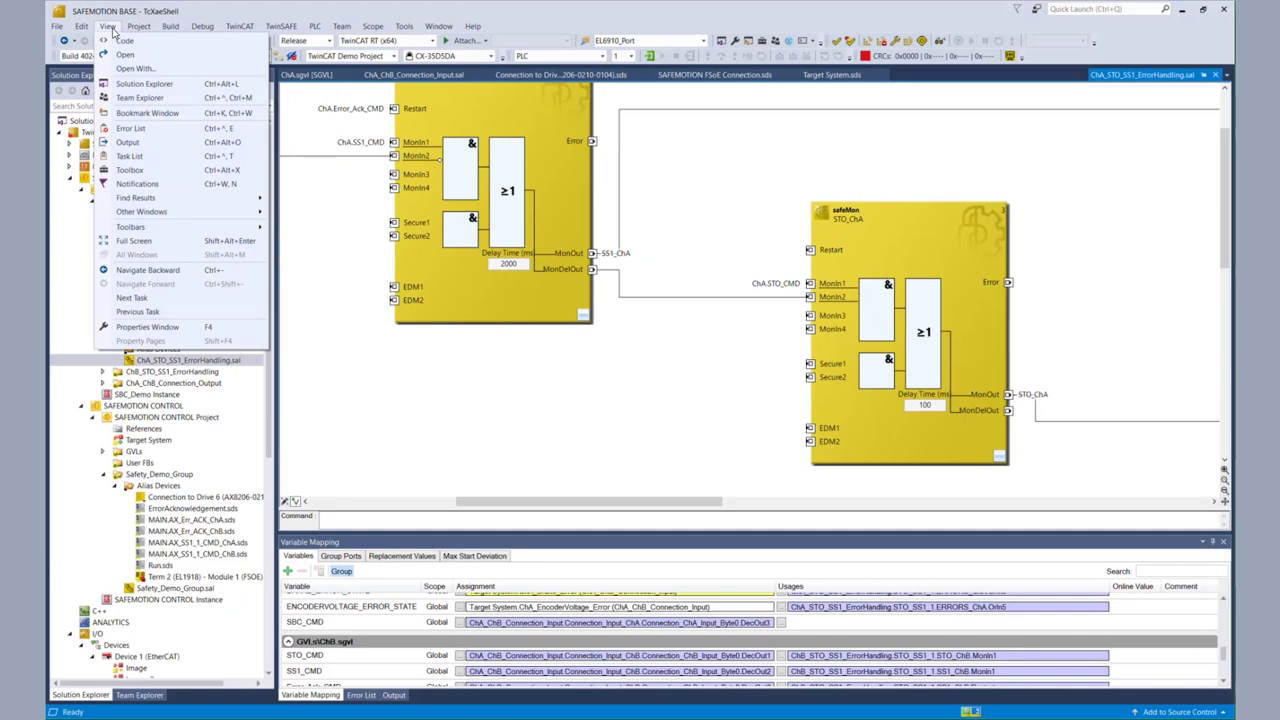
{"action": "left_click", "coordinate": [166, 169]}
{"action": "left_click", "coordinate": [942, 478]}
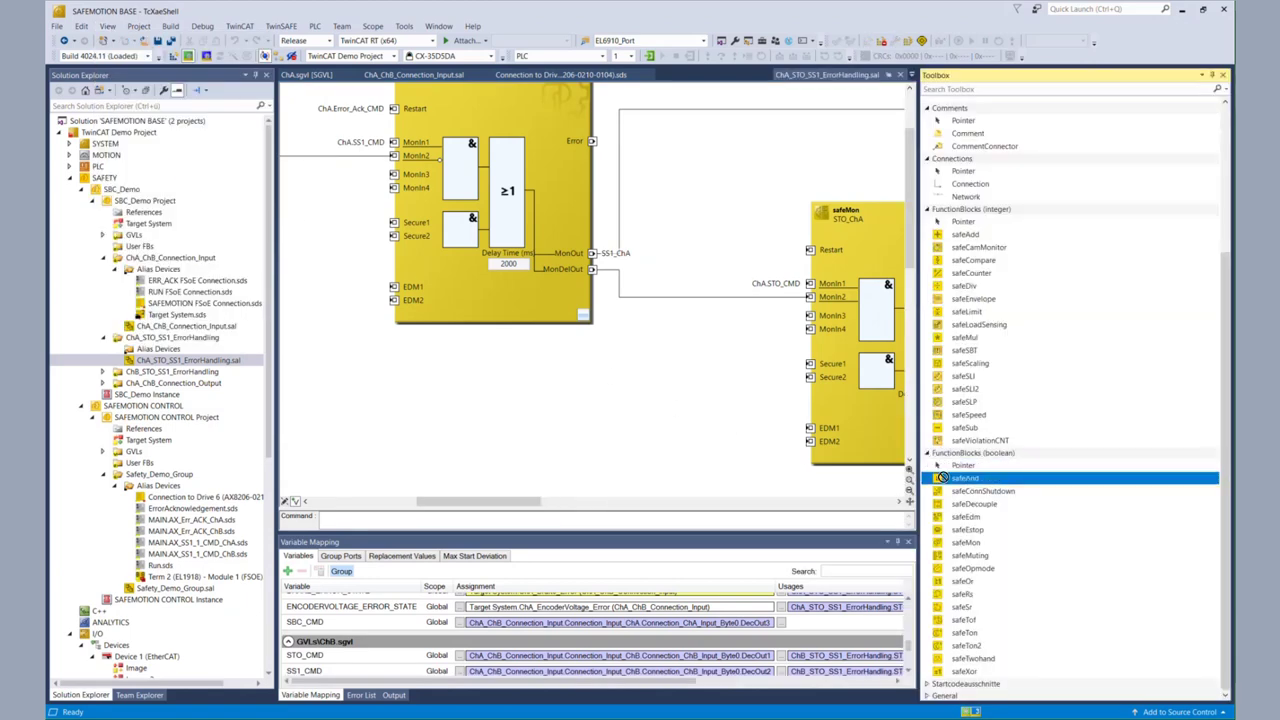
{"action": "left_click", "coordinate": [550, 395]}
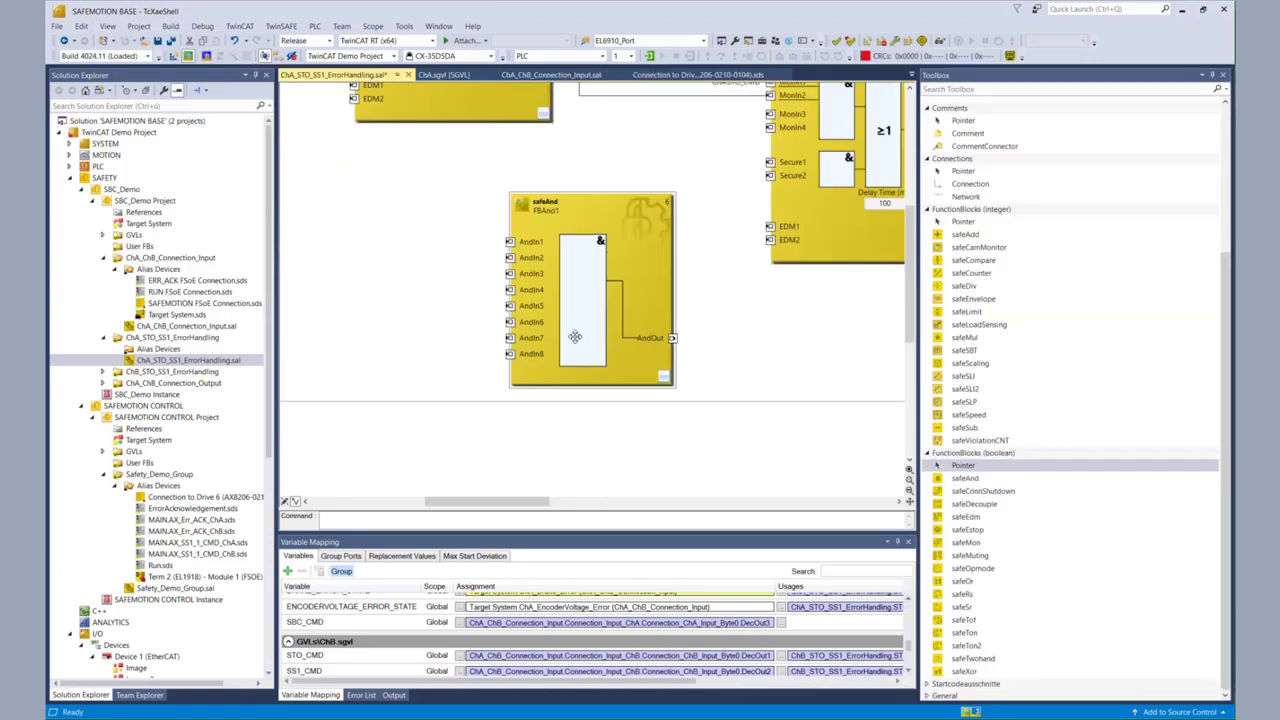
Rename the new safeAnd block to SBC_Control
{"action": "double_click", "coordinate": [543, 211]}
{"action": "key", "text": "BackSpace"}
{"action": "left_click", "coordinate": [642, 176]}
Move the SBC_Control block to the lower right of the STO_ChA block
{"action": "scroll", "coordinate": [643, 141], "scroll_direction": "up", "scroll_amount": 3}
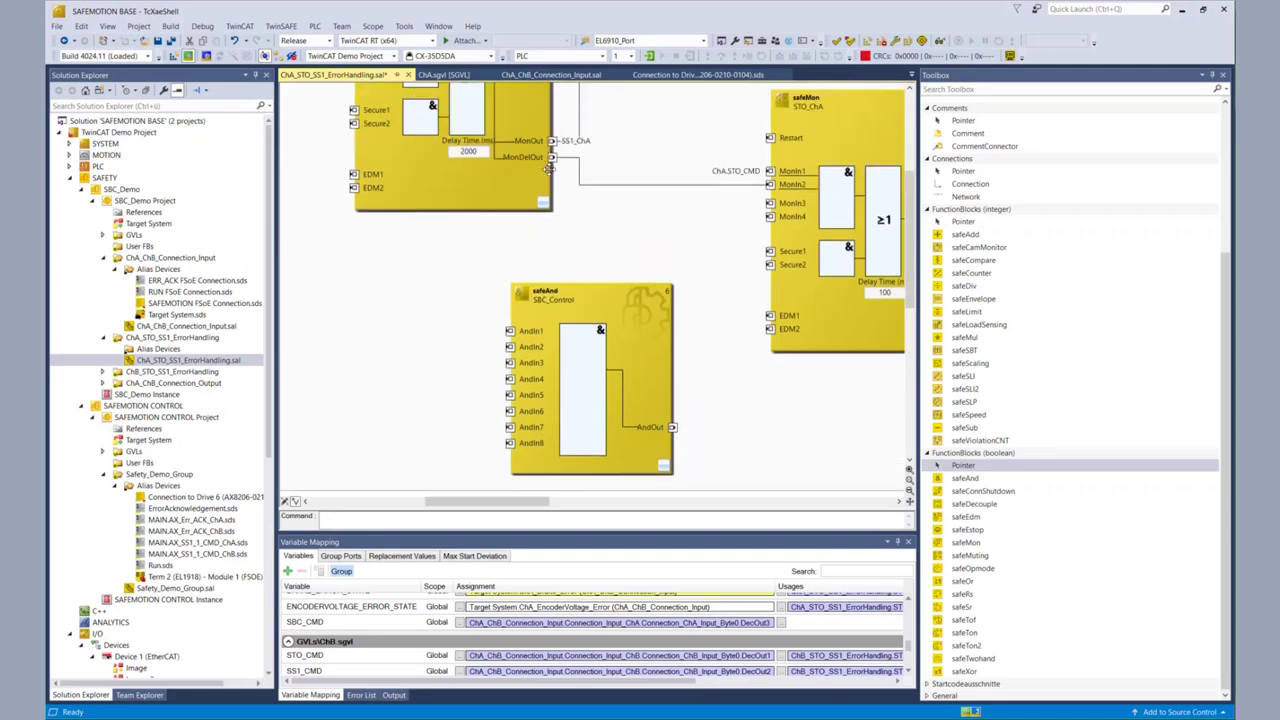
{"action": "left_click_drag", "start_coordinate": [533, 507], "coordinate": [595, 507]}
{"action": "left_click_drag", "start_coordinate": [703, 378], "coordinate": [866, 364]}
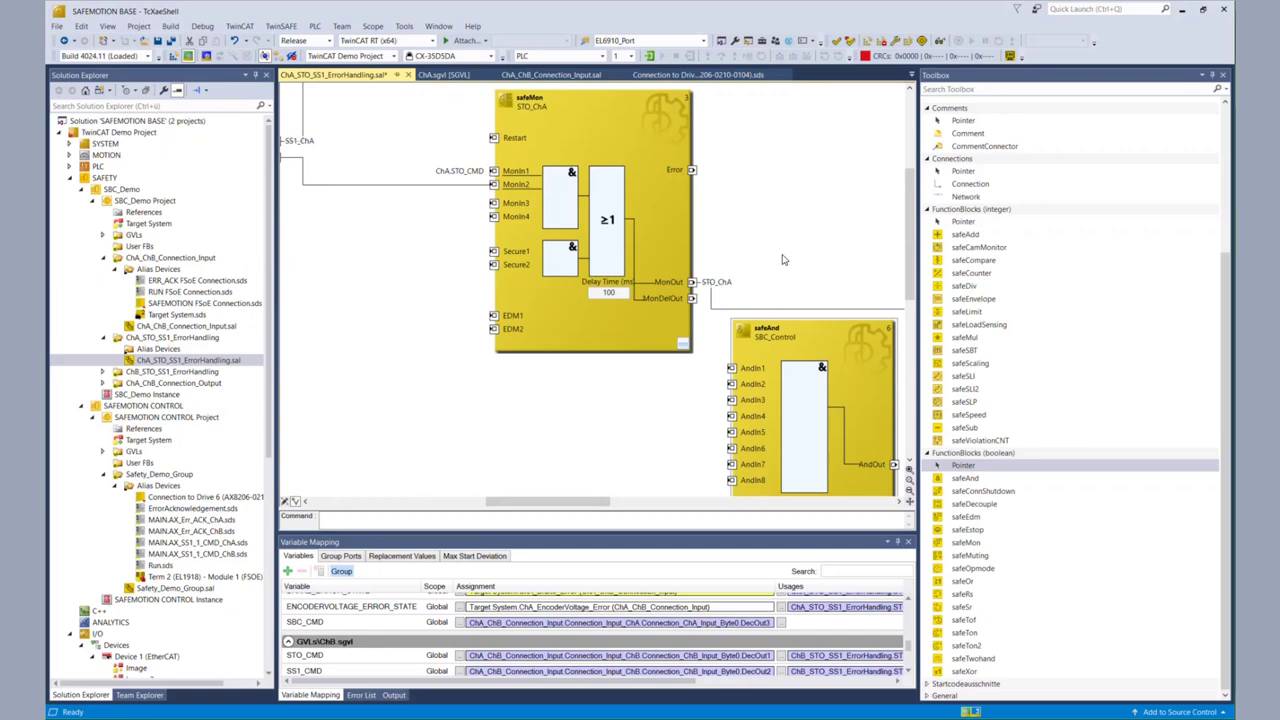
Connect MonOut of the STO_ChA block to AndIn1 of SBC_Control and move SBC_Control lower, clear of the INVERT_STO_STATE_ChA connection
{"action": "left_click_drag", "start_coordinate": [692, 298], "coordinate": [731, 368]}
{"action": "scroll", "coordinate": [910, 438], "scroll_direction": "down", "scroll_amount": 3}
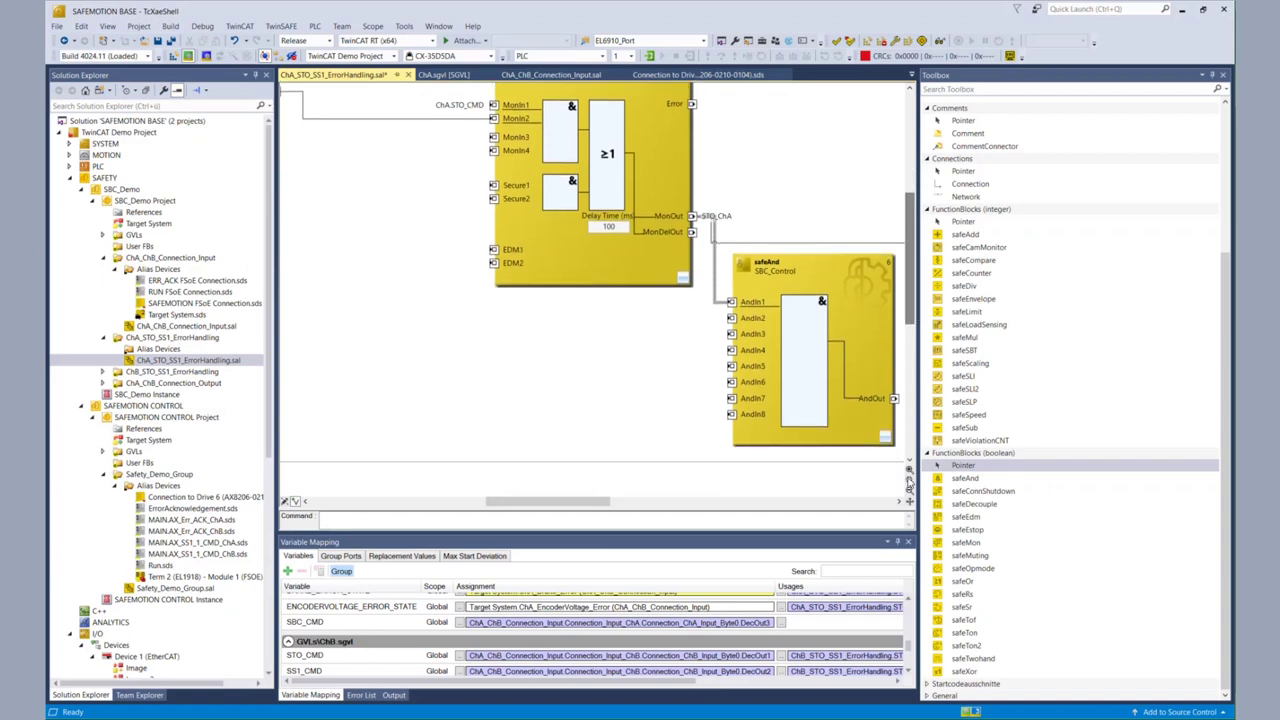
{"action": "scroll", "coordinate": [666, 343], "scroll_direction": "right", "scroll_amount": 3}
{"action": "left_click_drag", "start_coordinate": [666, 343], "coordinate": [636, 397]}
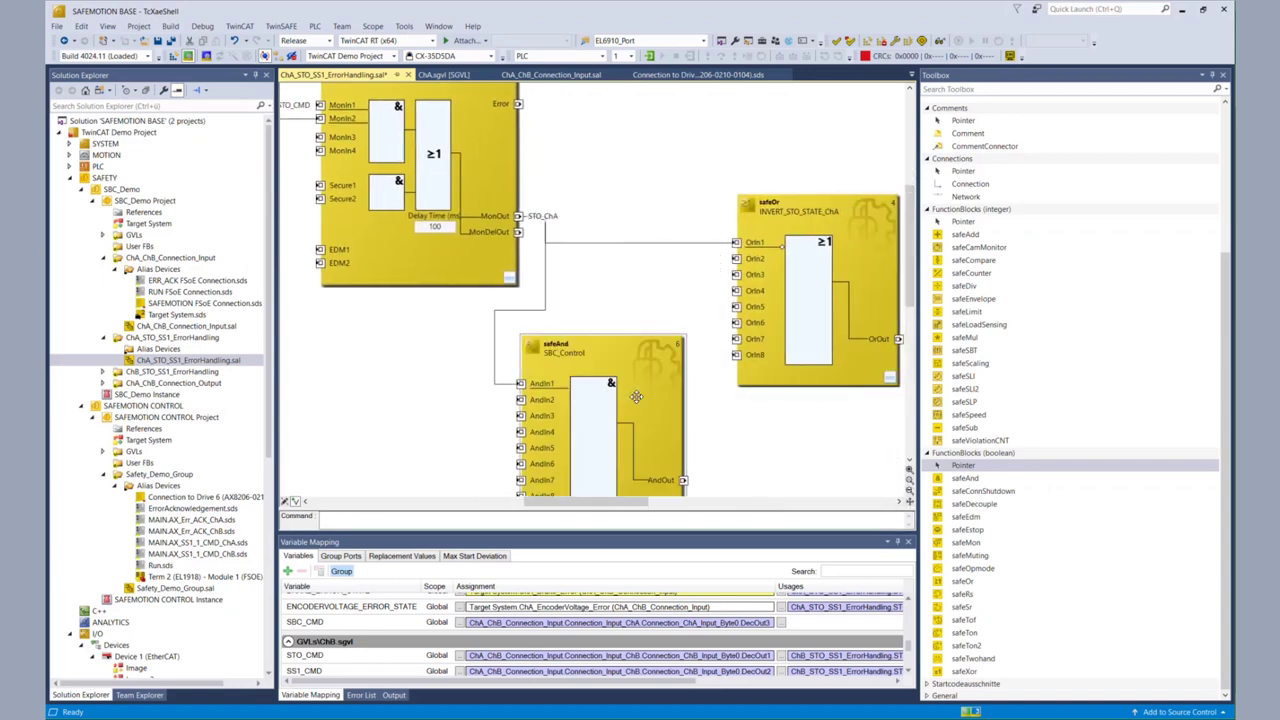
Open the variable entry at AndIn2 of the SBC_Control block
{"action": "scroll", "coordinate": [645, 365], "scroll_direction": "down", "scroll_amount": 5}
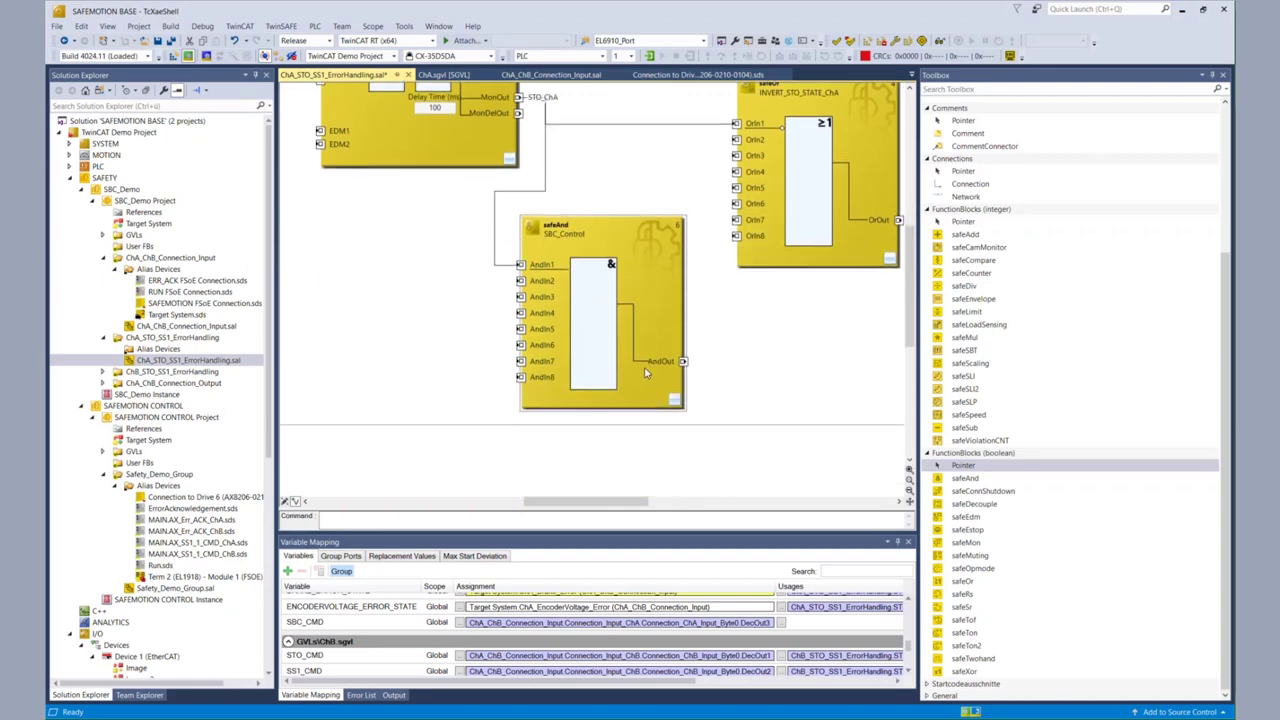
{"action": "left_click", "coordinate": [506, 287]}
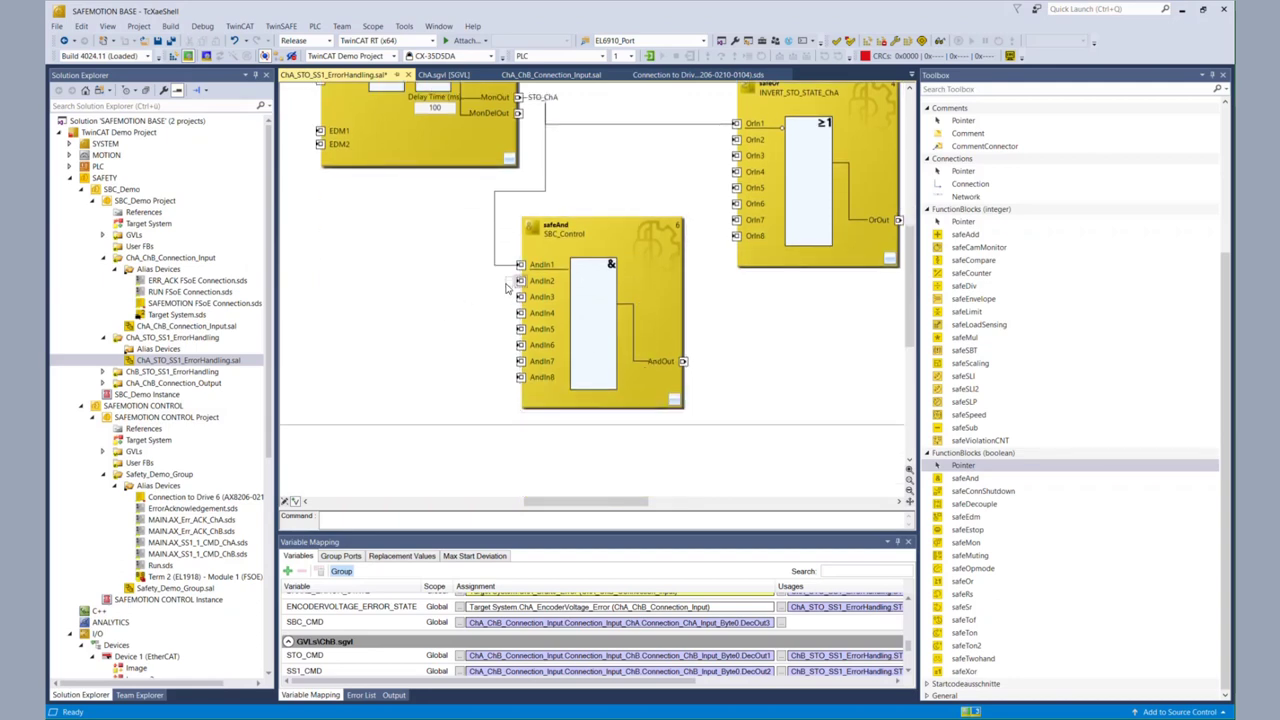